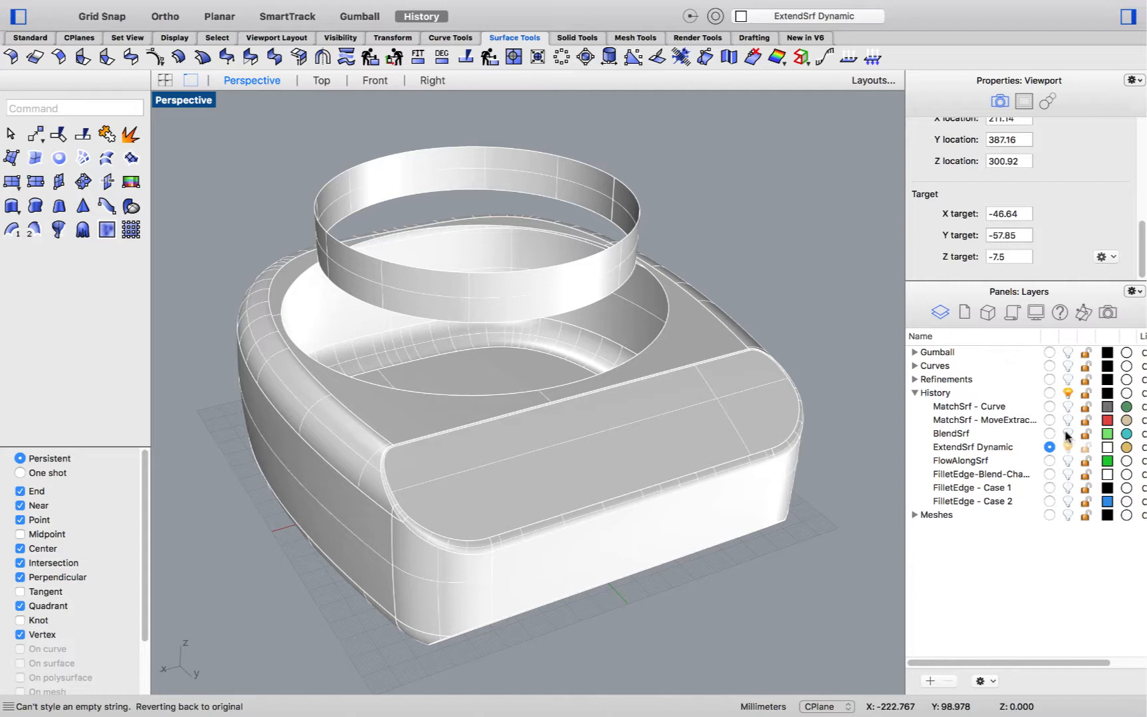
Blend the body's circular opening edge to the floating ring's lower edge with a surface using Tangency continuity on both sides.
right_drag(756, 264, 756, 255)
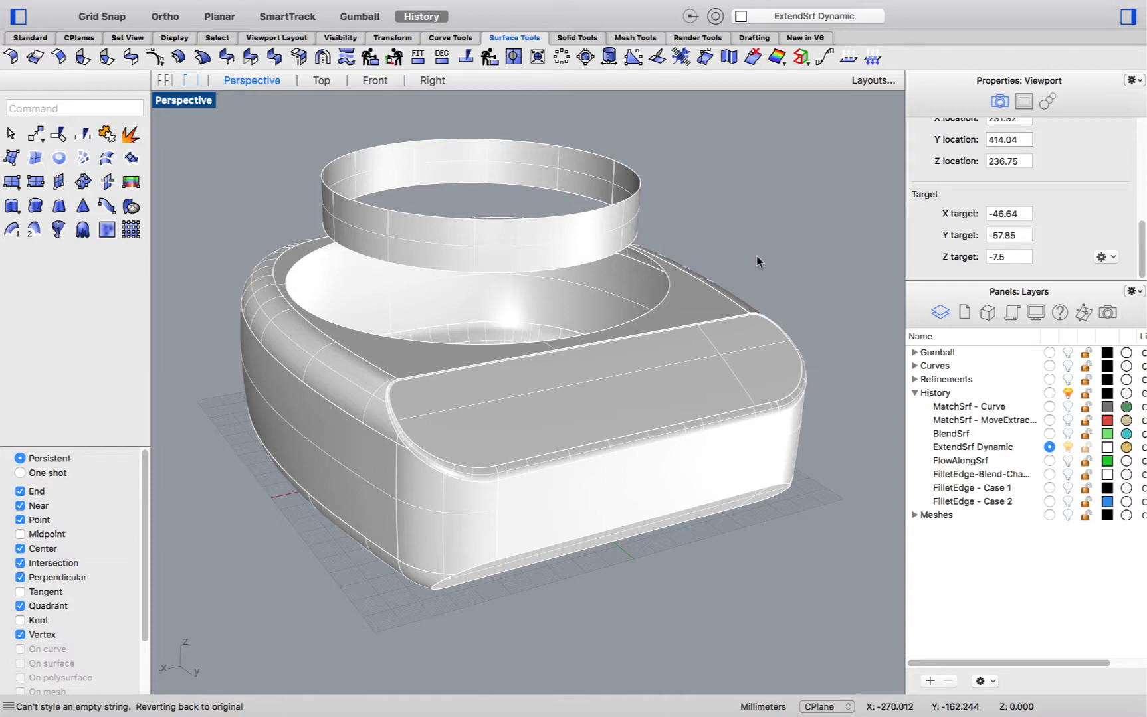
right_click(783, 144)
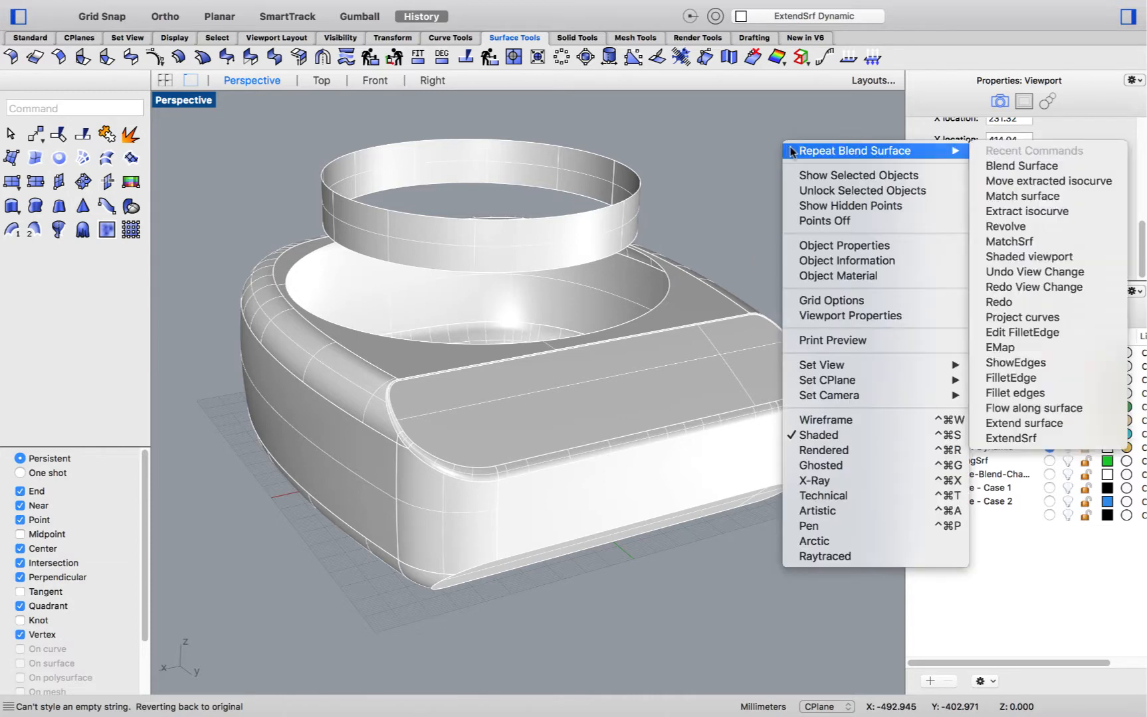
click(850, 151)
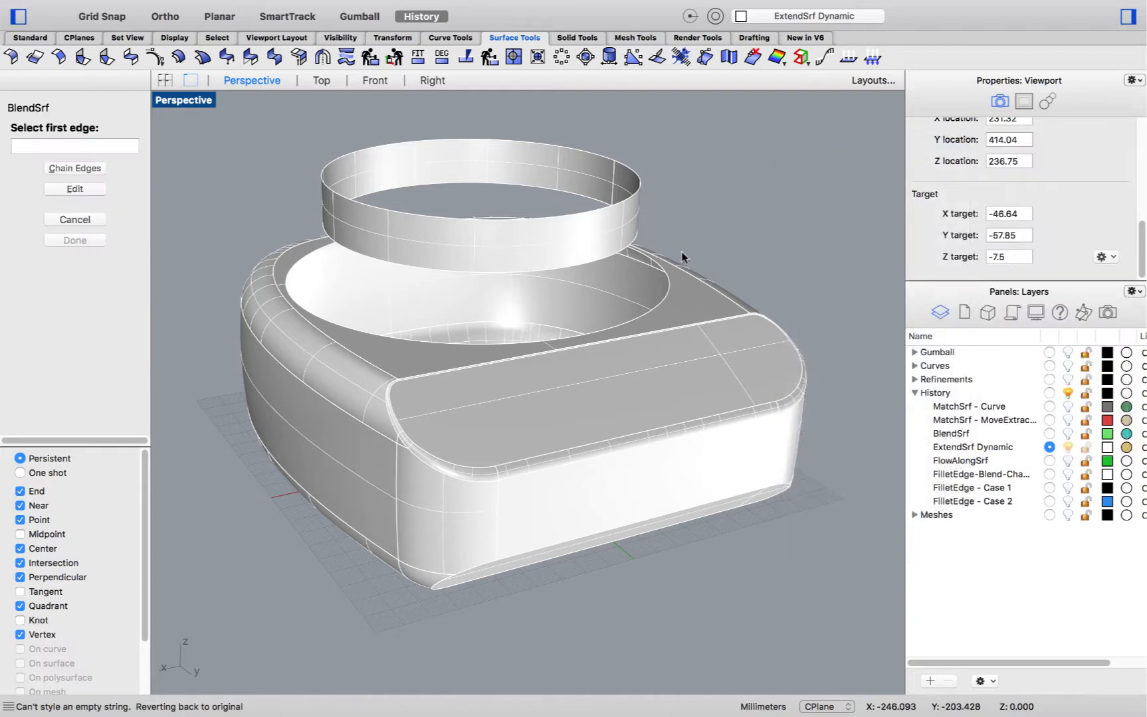
click(666, 299)
click(640, 234)
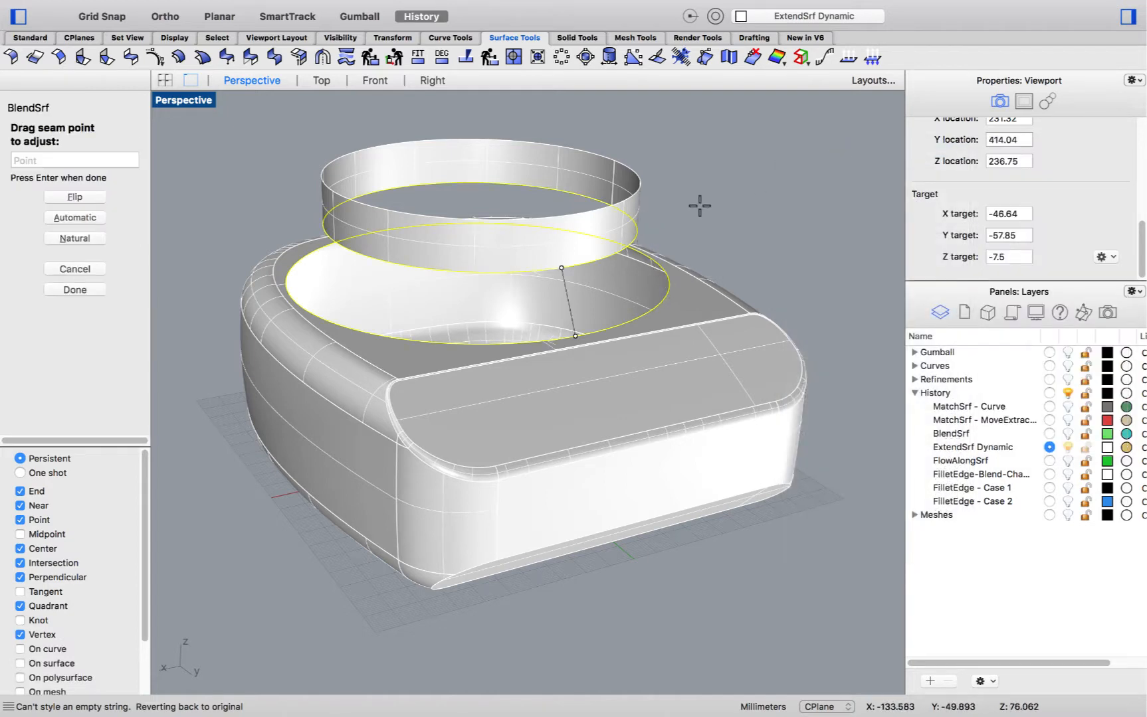
key(Return)
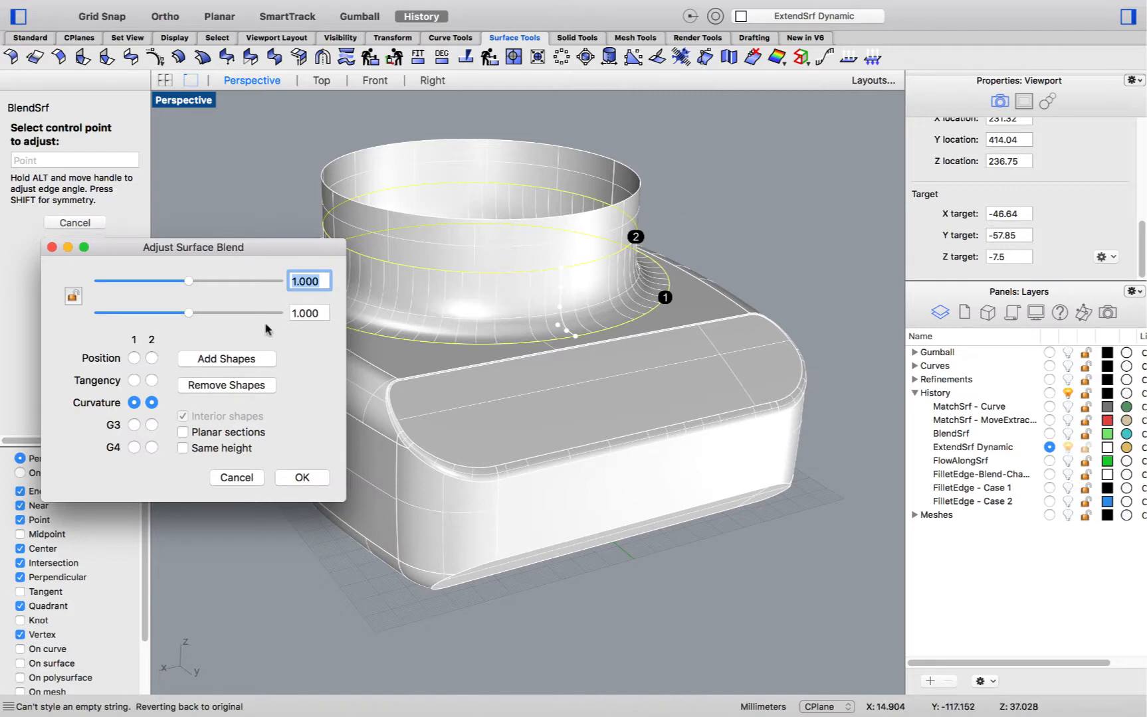
click(151, 380)
click(134, 380)
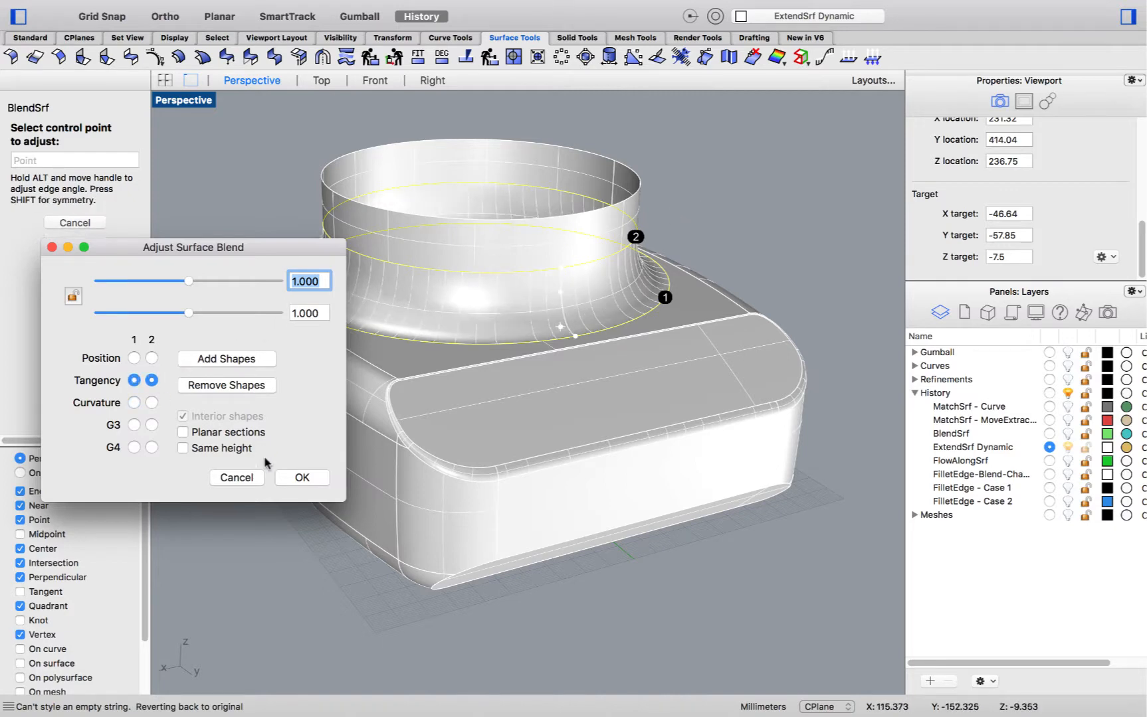
click(302, 478)
Use ExtendSrf with Smooth type and Merge on the ring's lower edge, pulling it upward to shorten the ring.
right_drag(436, 348, 440, 362)
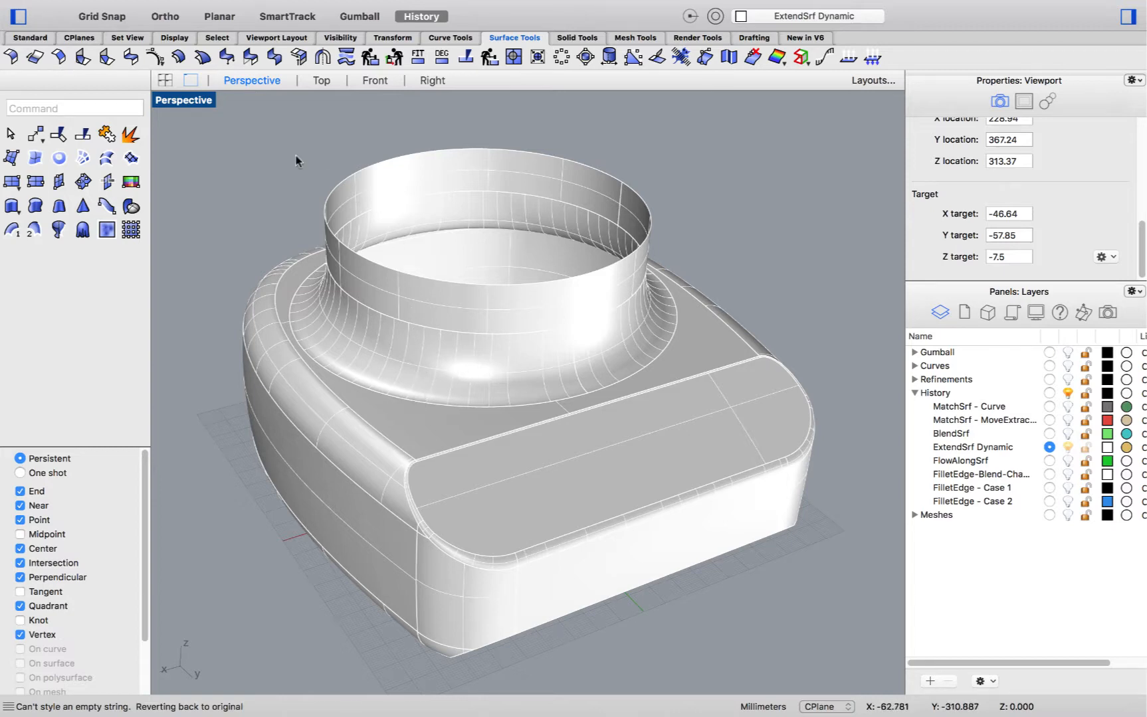
click(35, 57)
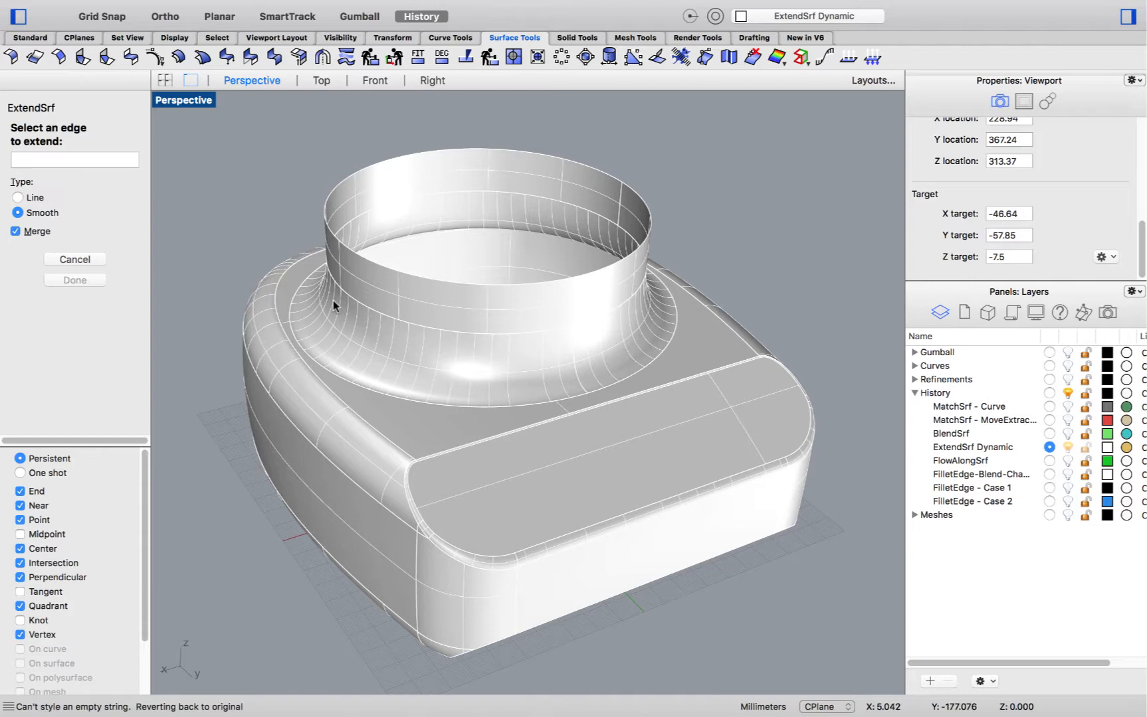
click(414, 324)
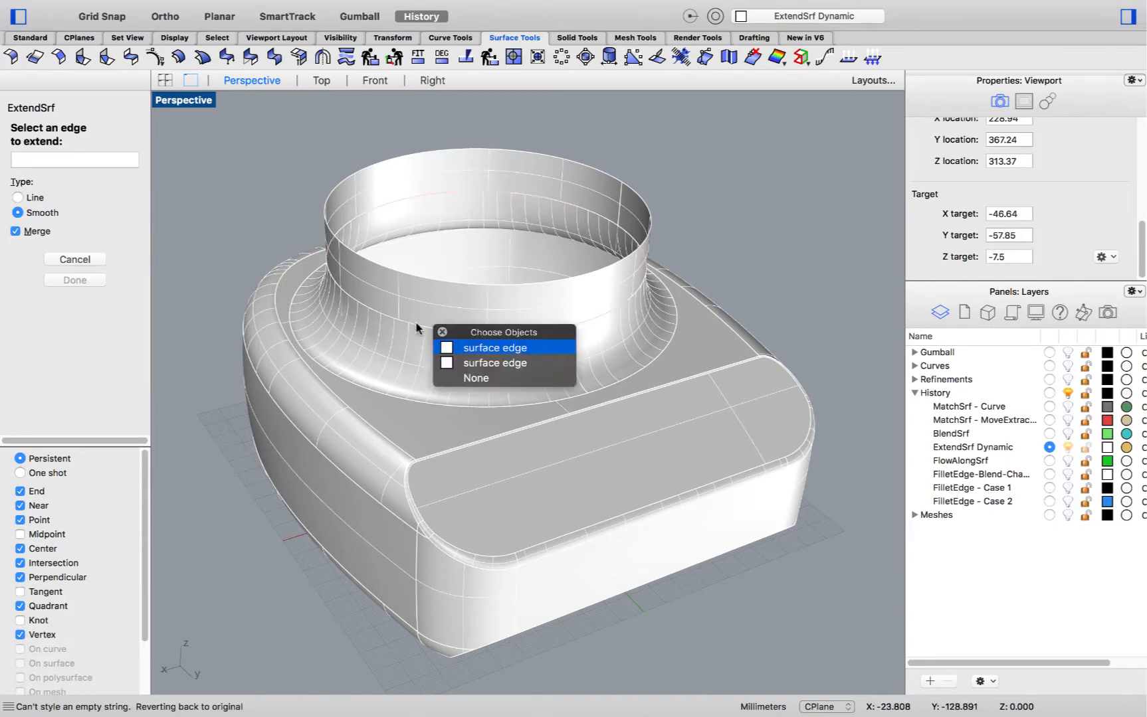
click(463, 363)
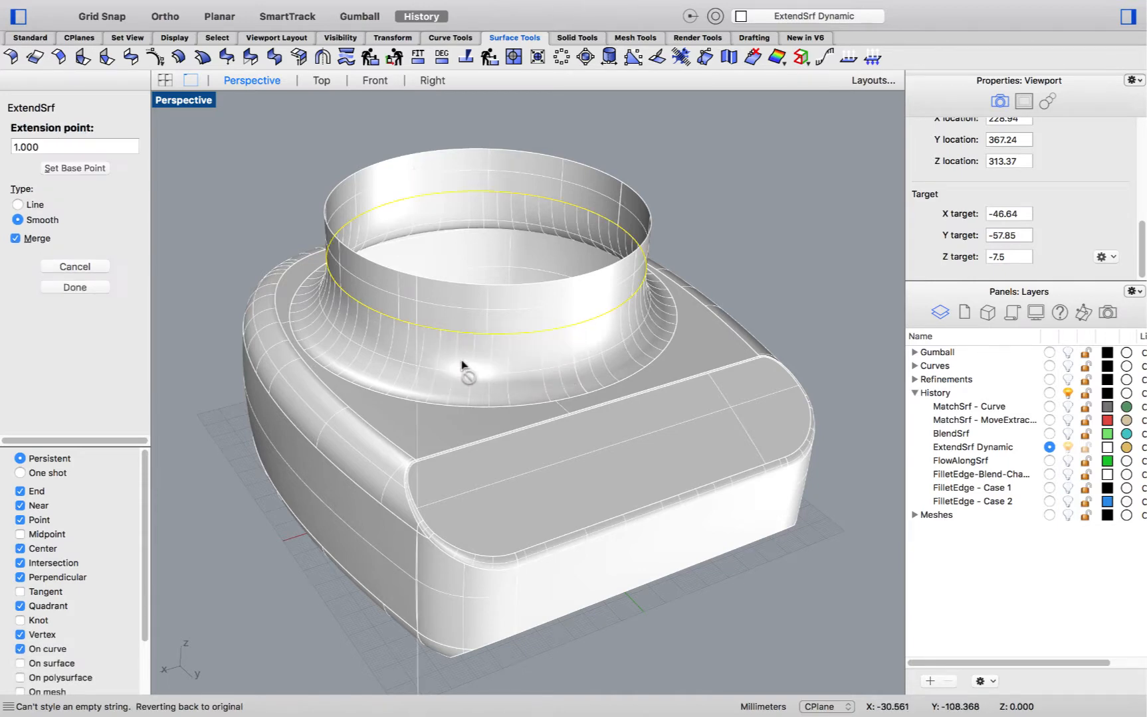
click(431, 302)
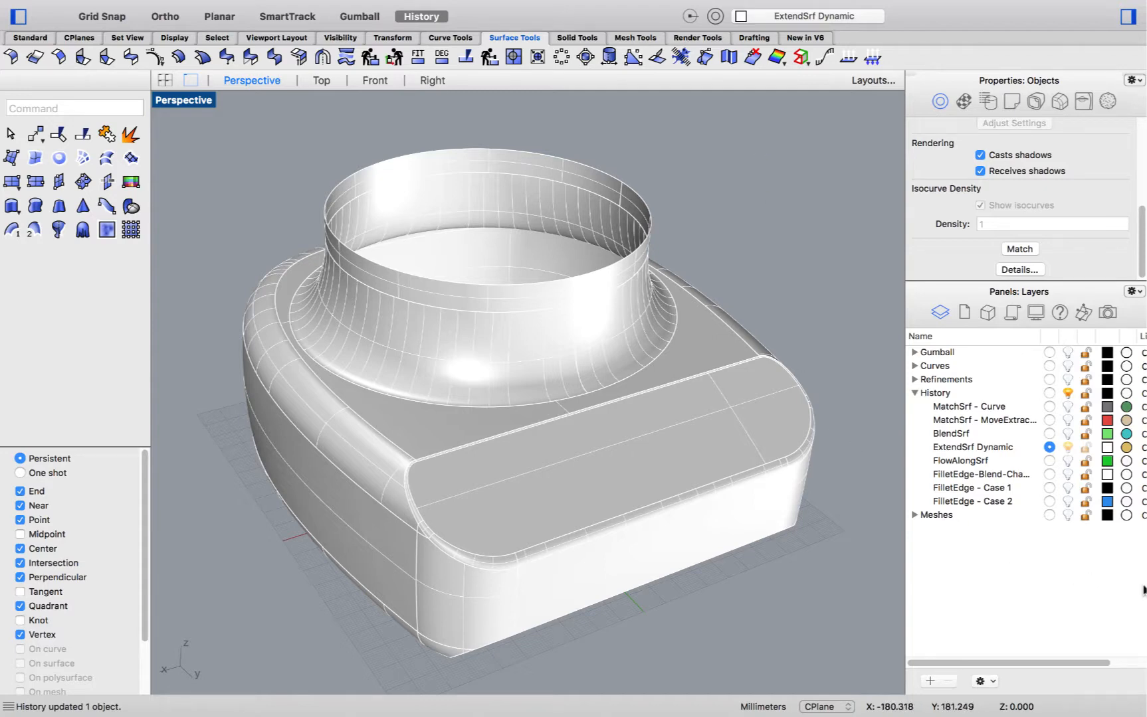
Make FlowAlongSrf the current layer with ExtendSrf Dynamic hidden, and undo the last curve extrusion.
click(1049, 460)
click(1068, 447)
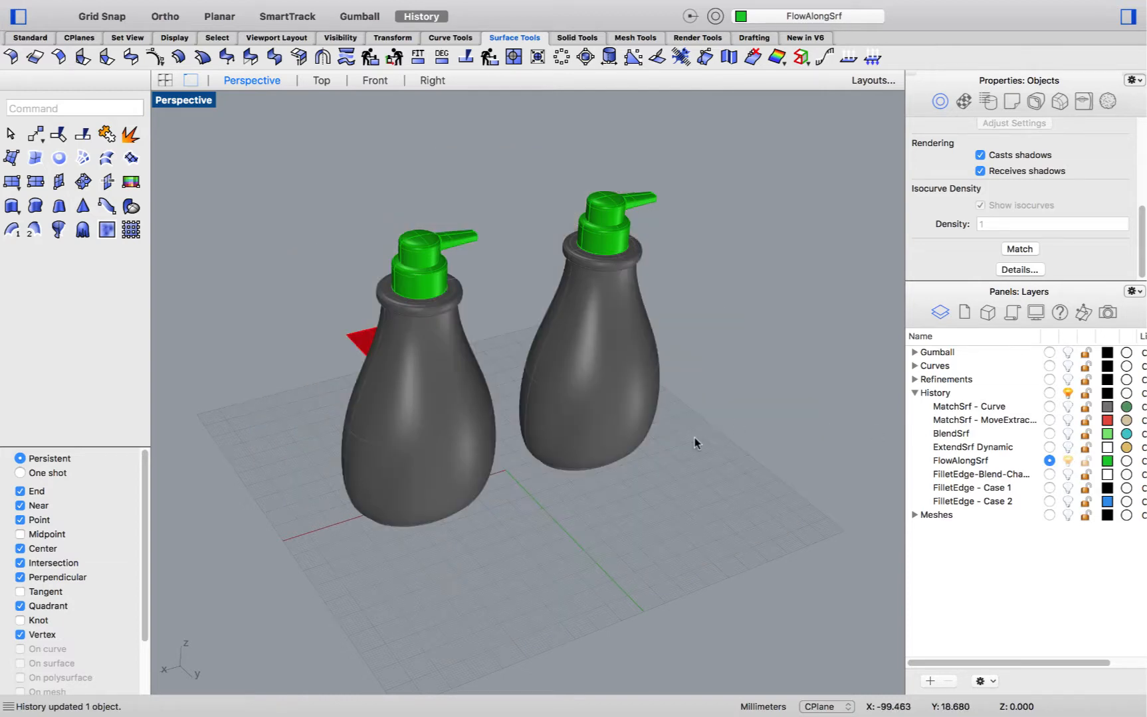
right_drag(693, 443, 622, 379)
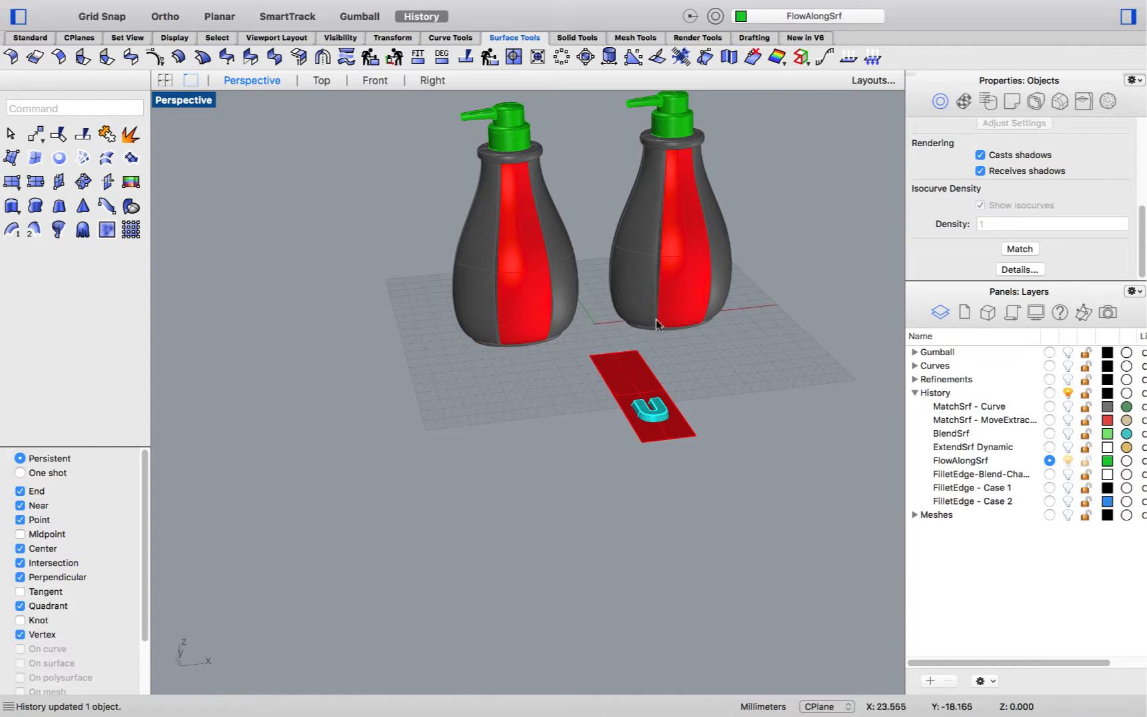
scroll(727, 247, up, 5)
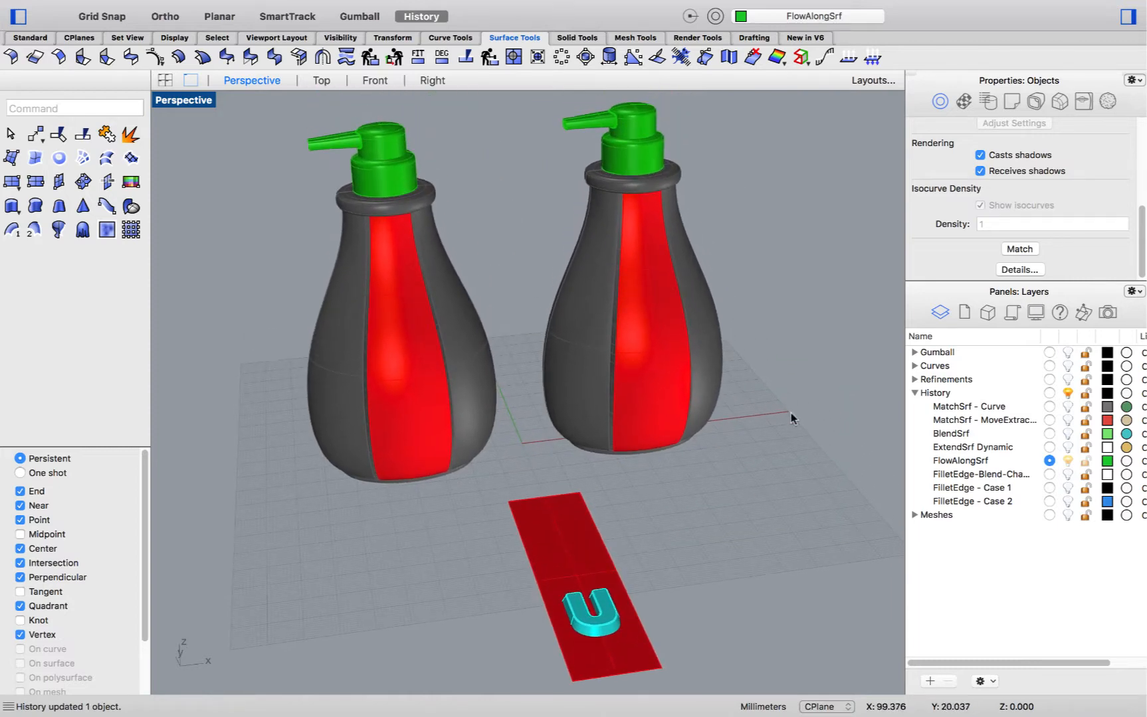
key(super+z)
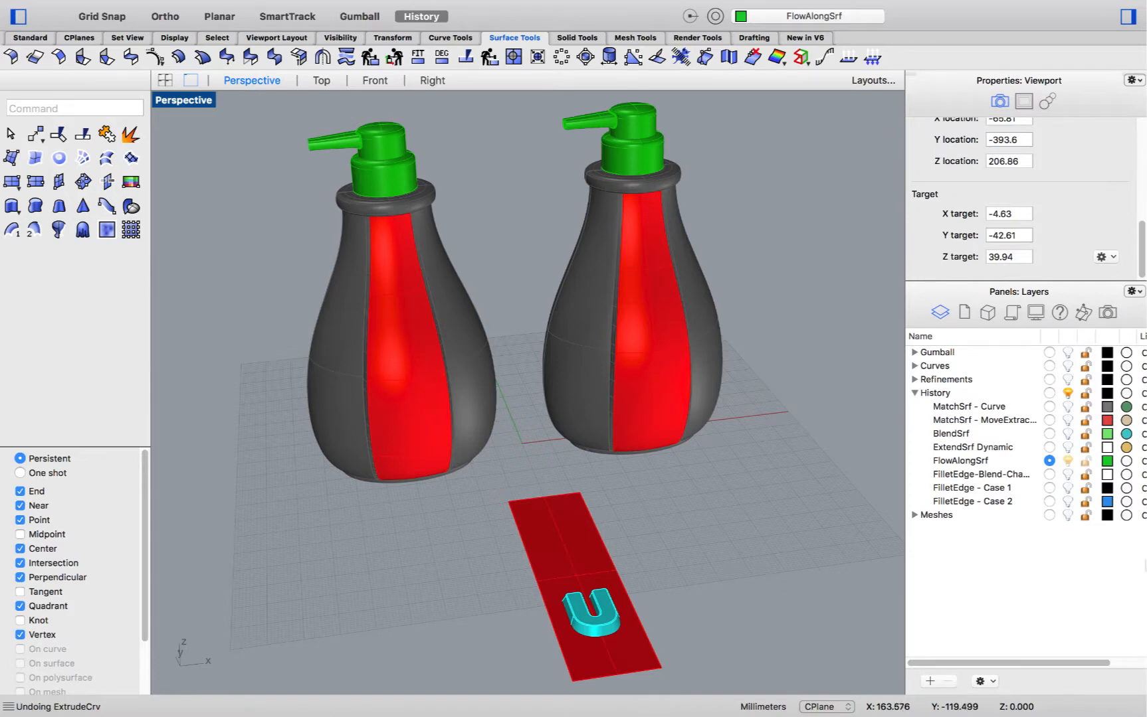
Flow a copy of the U letter from the flat red base surface onto the left bottle's red panel, with Constrain Normal off.
click(400, 37)
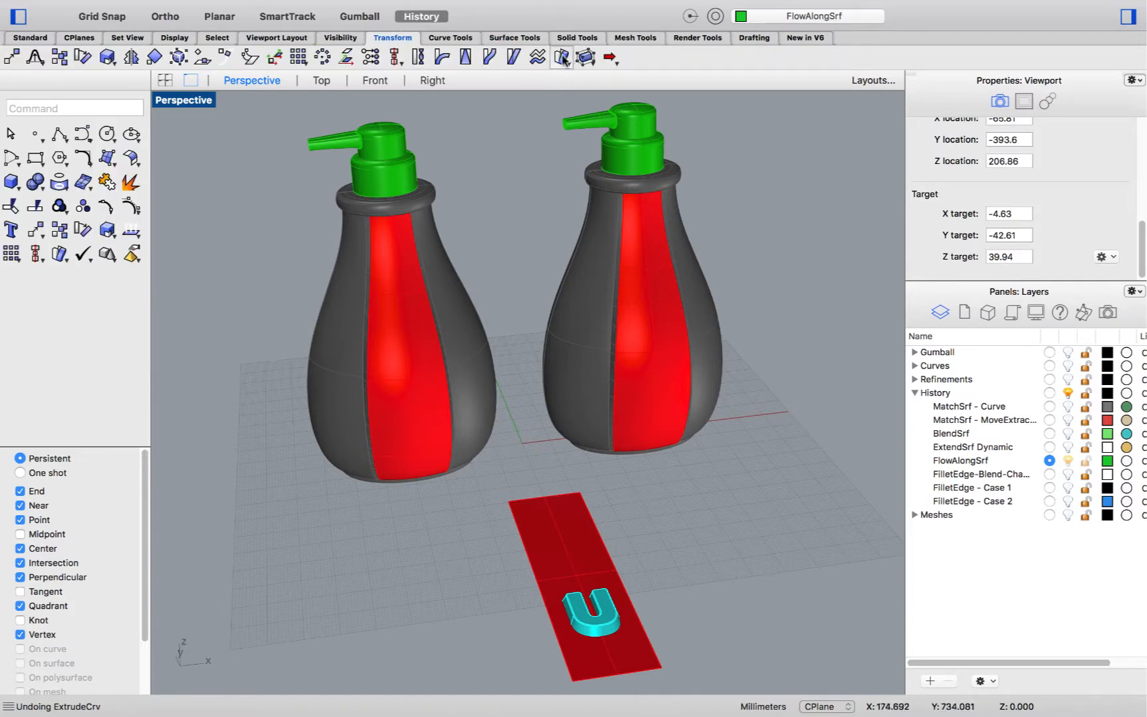
click(562, 58)
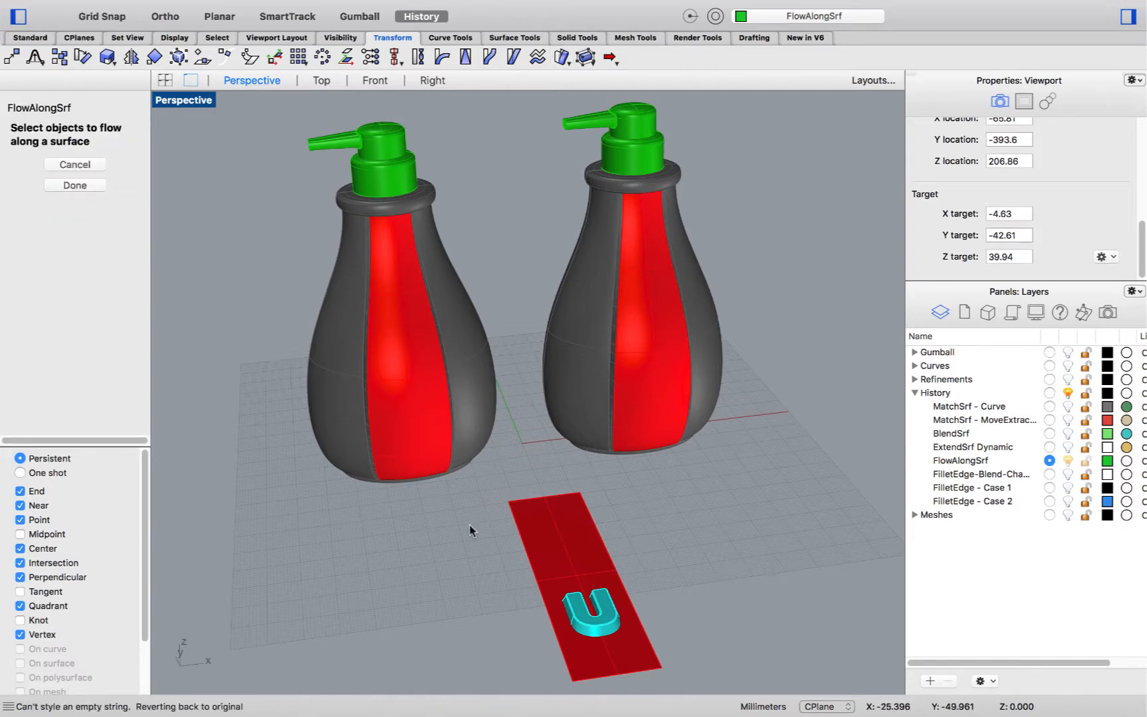
drag(470, 529, 657, 651)
key(Return)
click(599, 653)
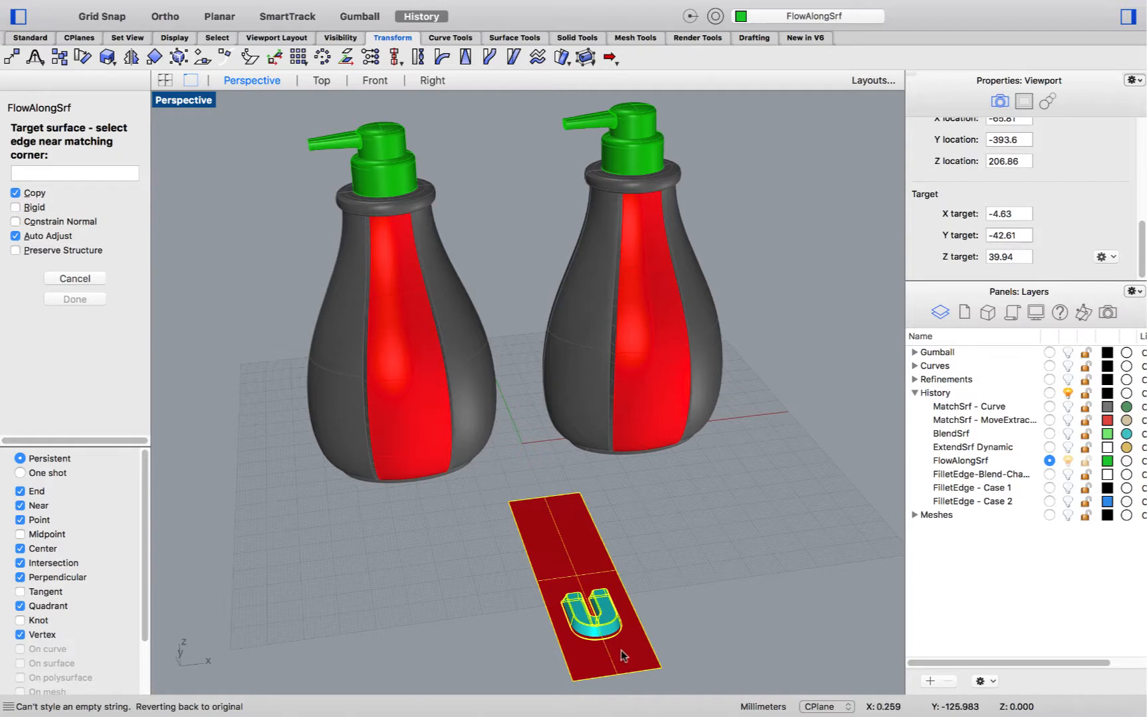
click(375, 81)
scroll(552, 344, down, 5)
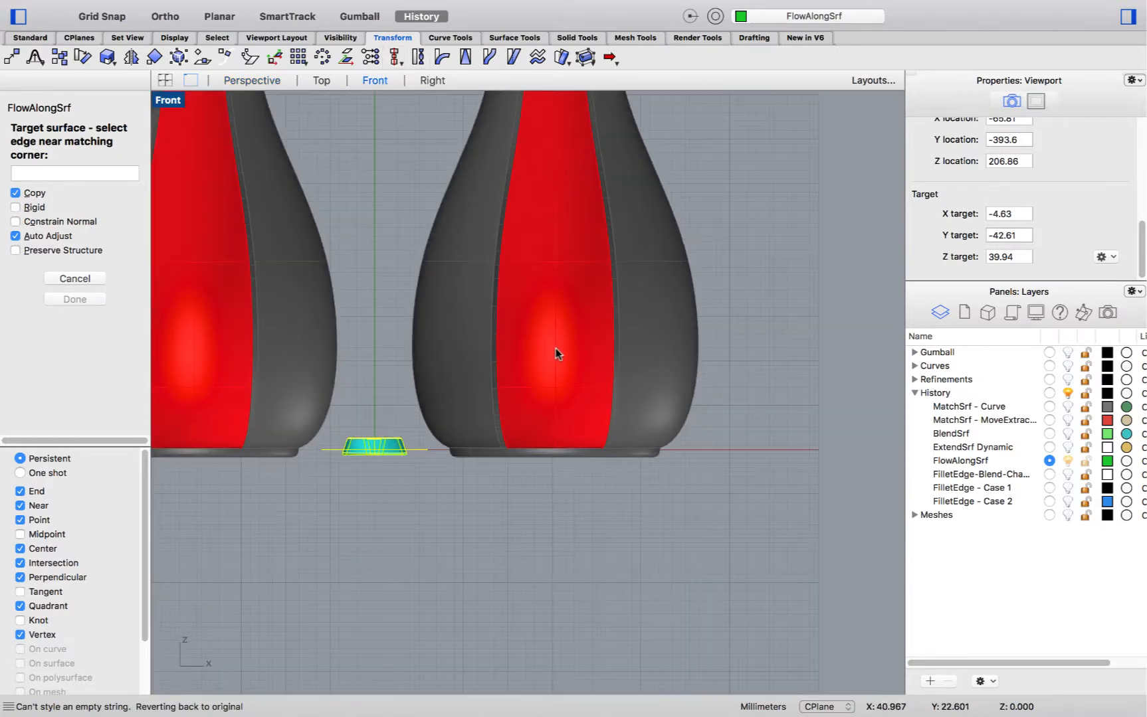
scroll(555, 349, down, 3)
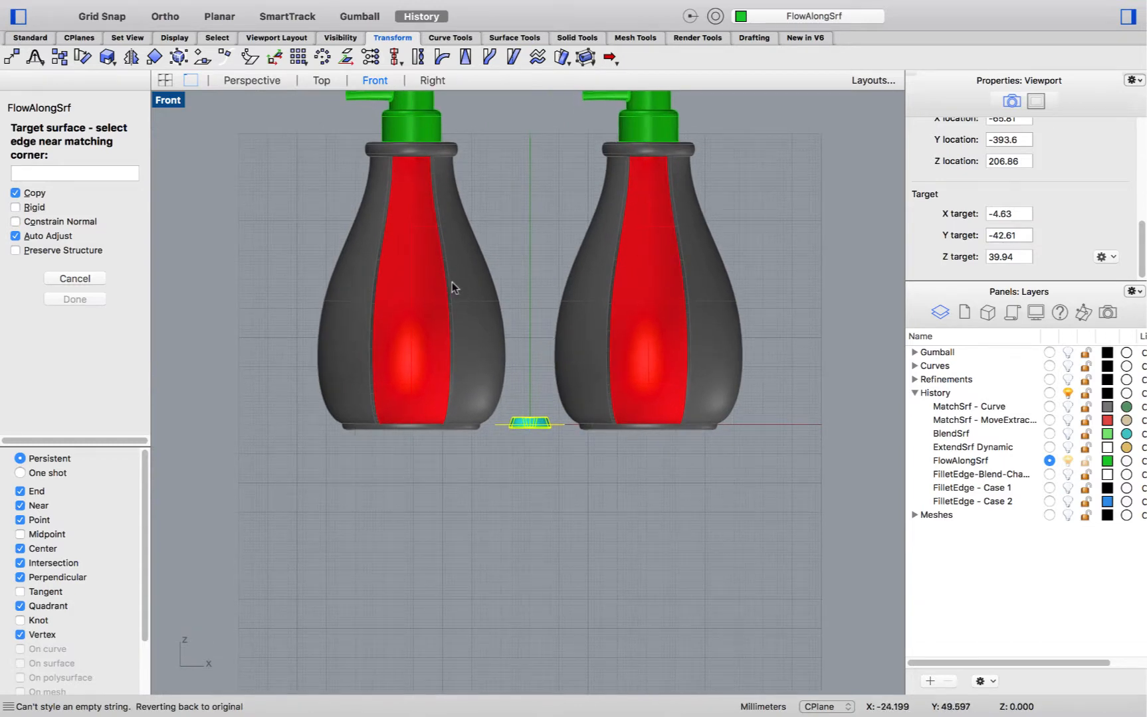
click(395, 393)
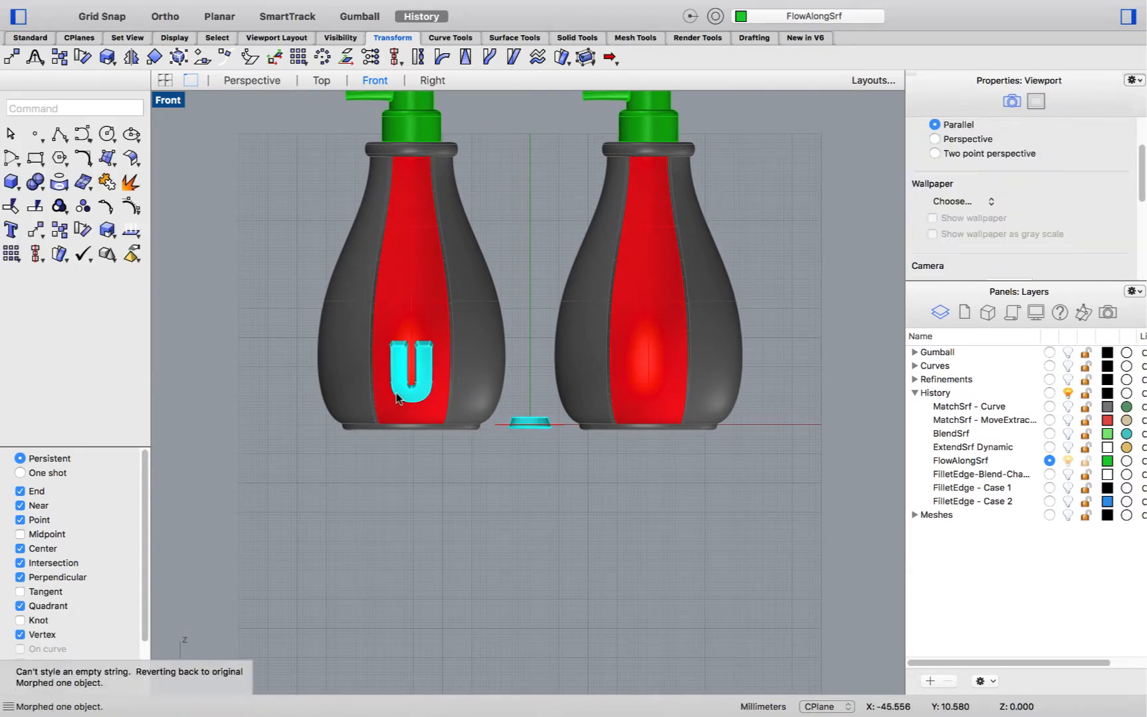
Flow another copy of the U letter from the flat red base onto the right bottle's red panel with Constrain Normal on.
click(256, 81)
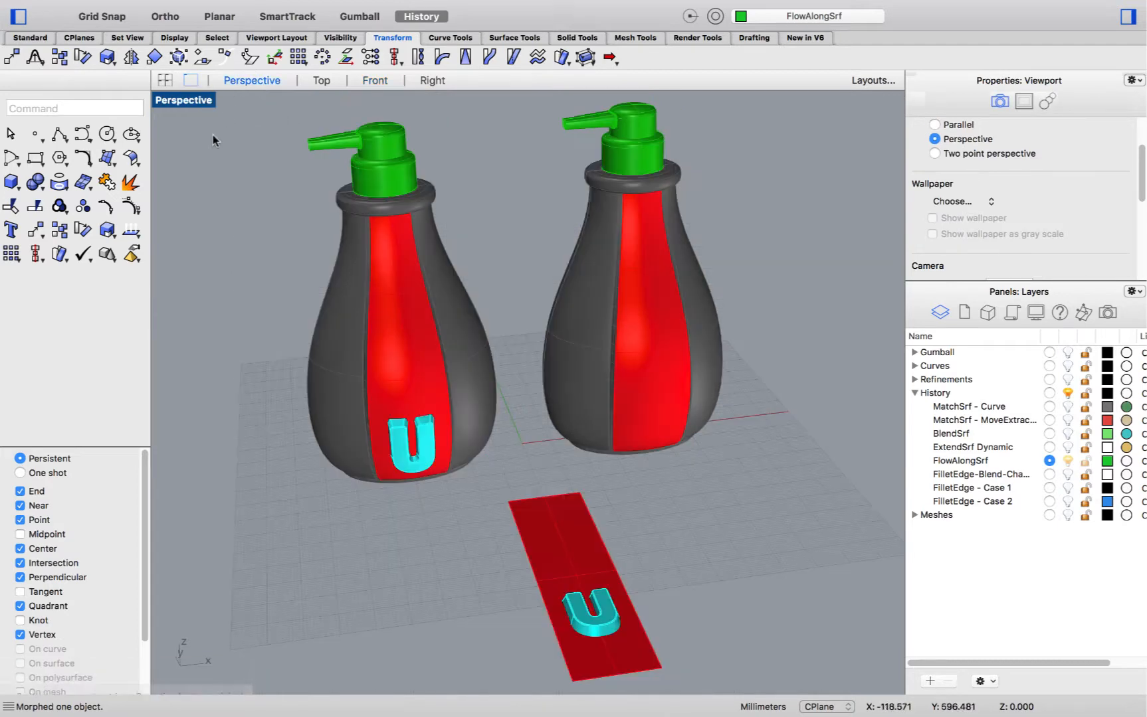
right_click(516, 468)
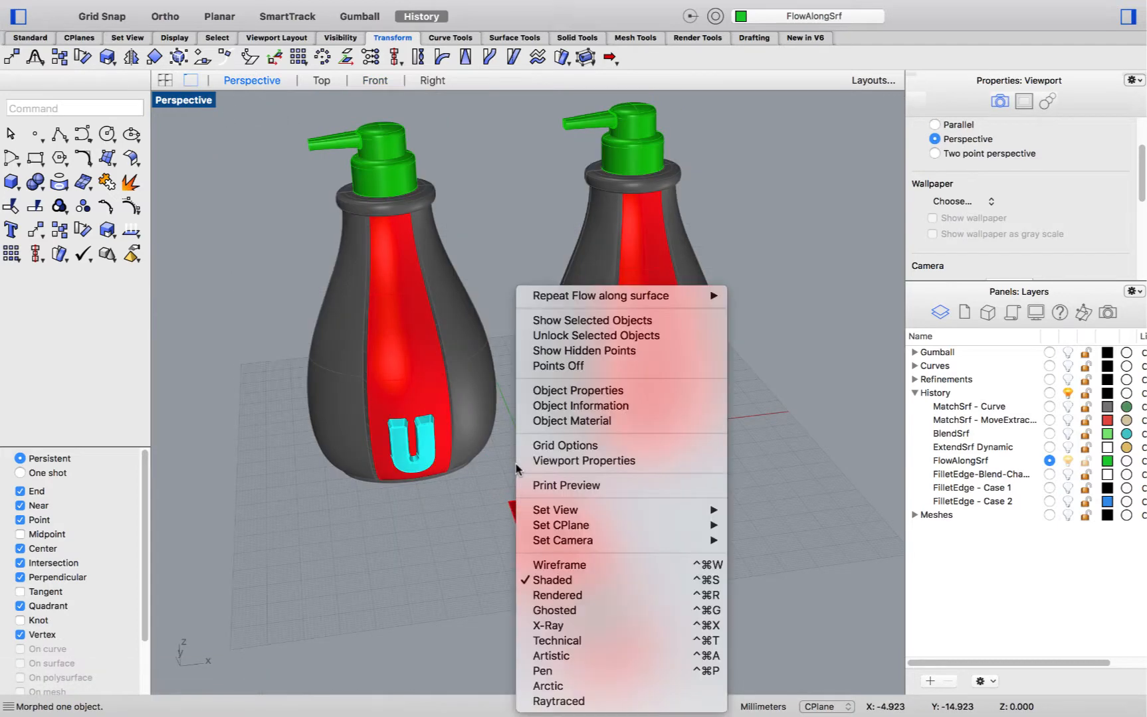
click(601, 296)
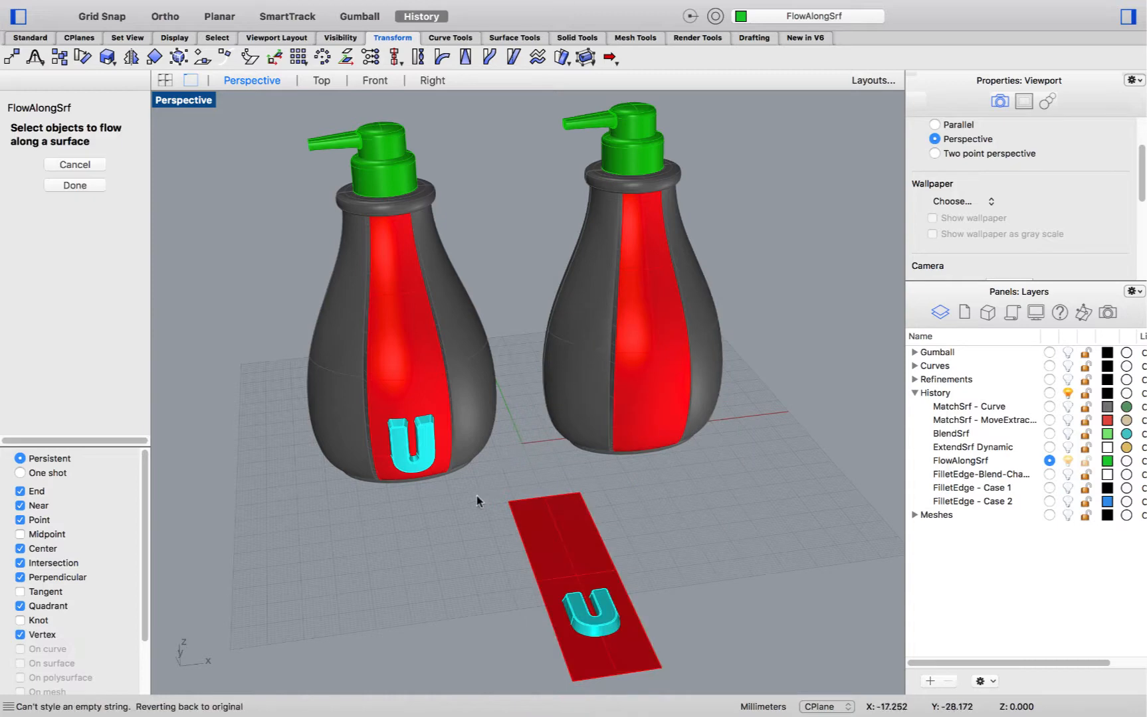
drag(475, 542, 676, 649)
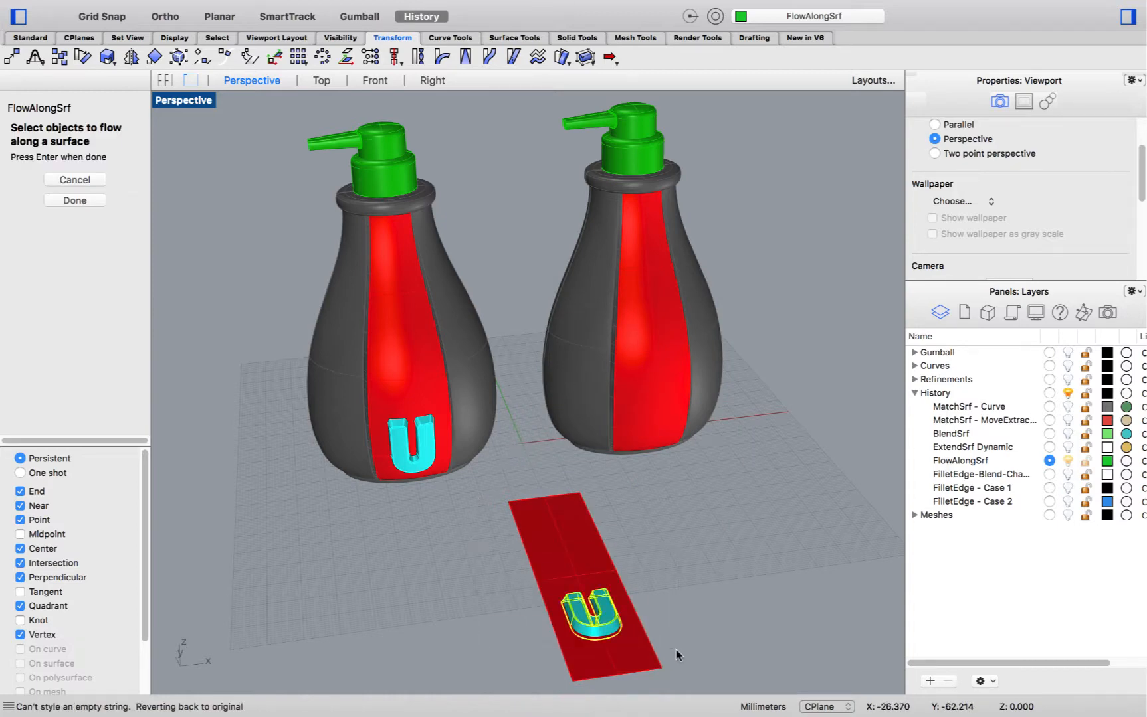
key(Return)
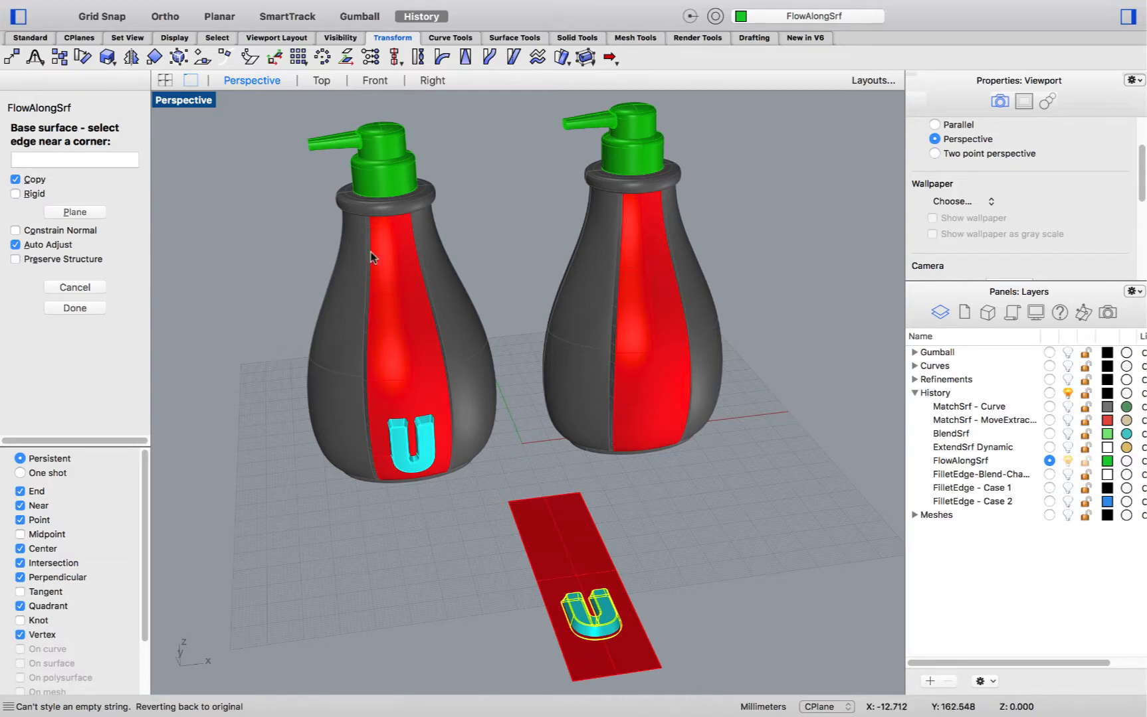
click(29, 234)
click(582, 659)
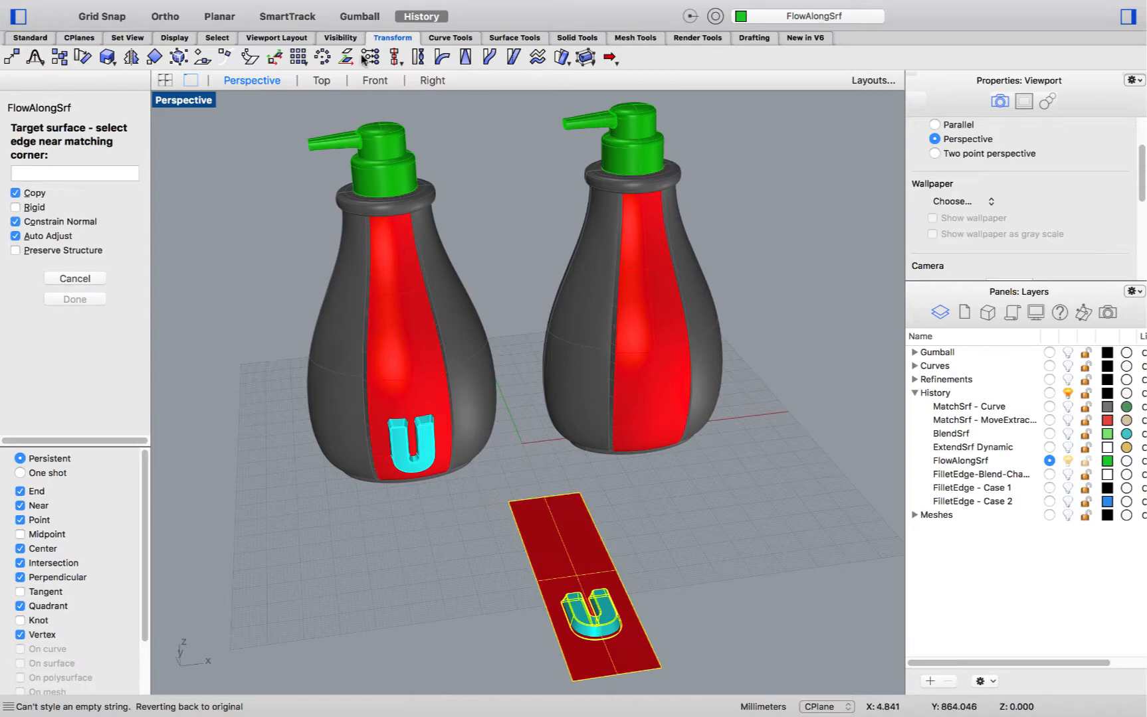
click(369, 83)
right_drag(532, 193, 468, 289)
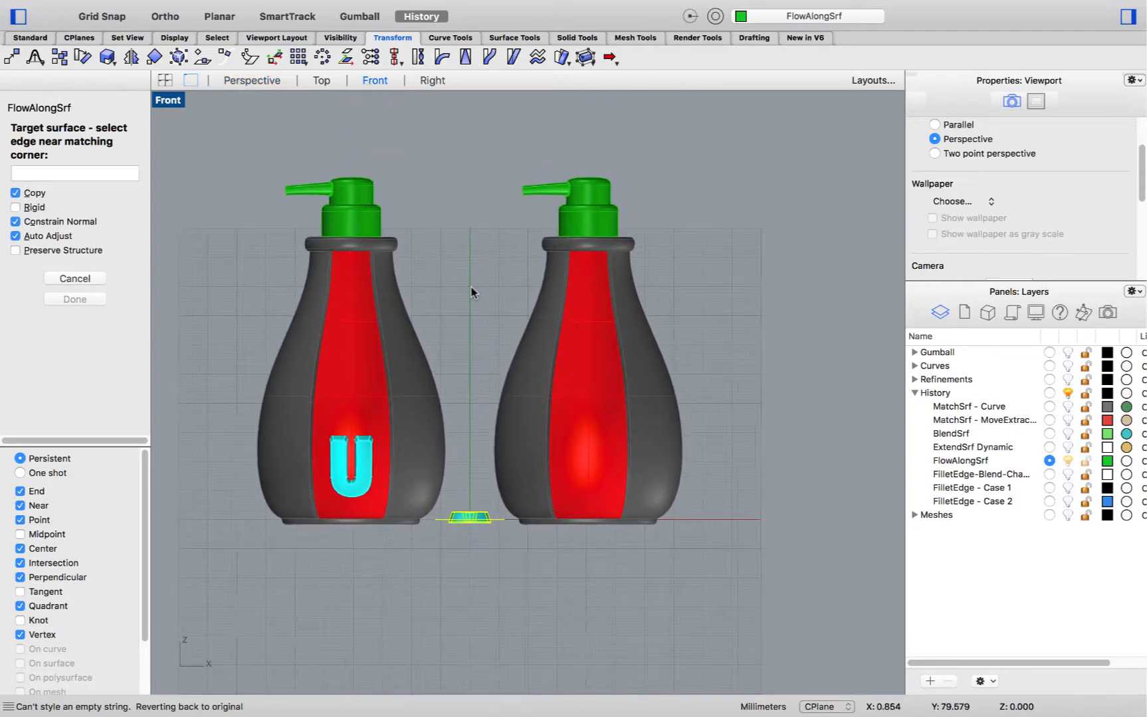
click(577, 493)
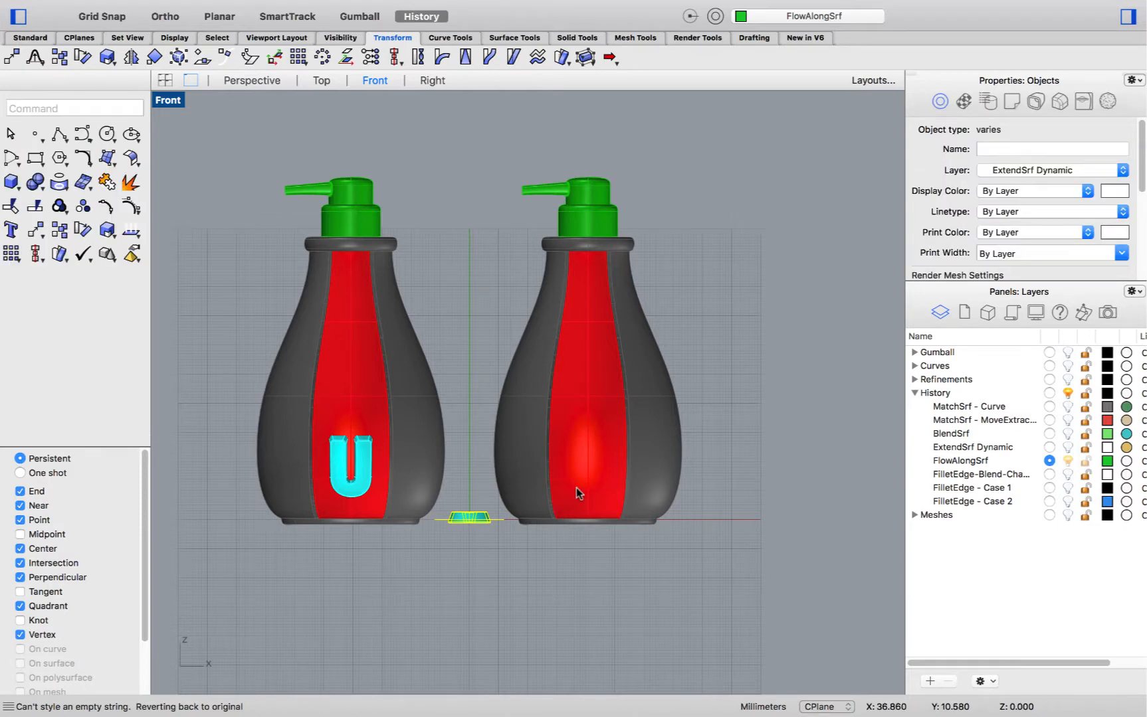
Compare the shapes of the two U letters on the bottles up close in the Front view.
scroll(362, 495, up, 5)
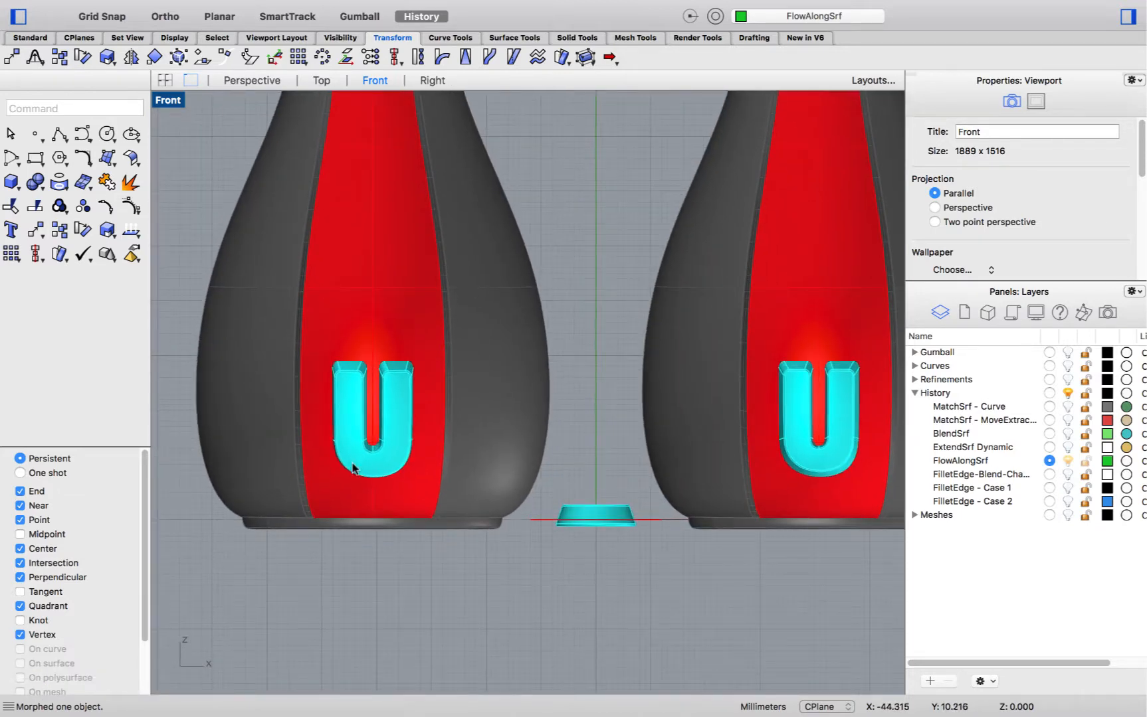
scroll(352, 464, up, 3)
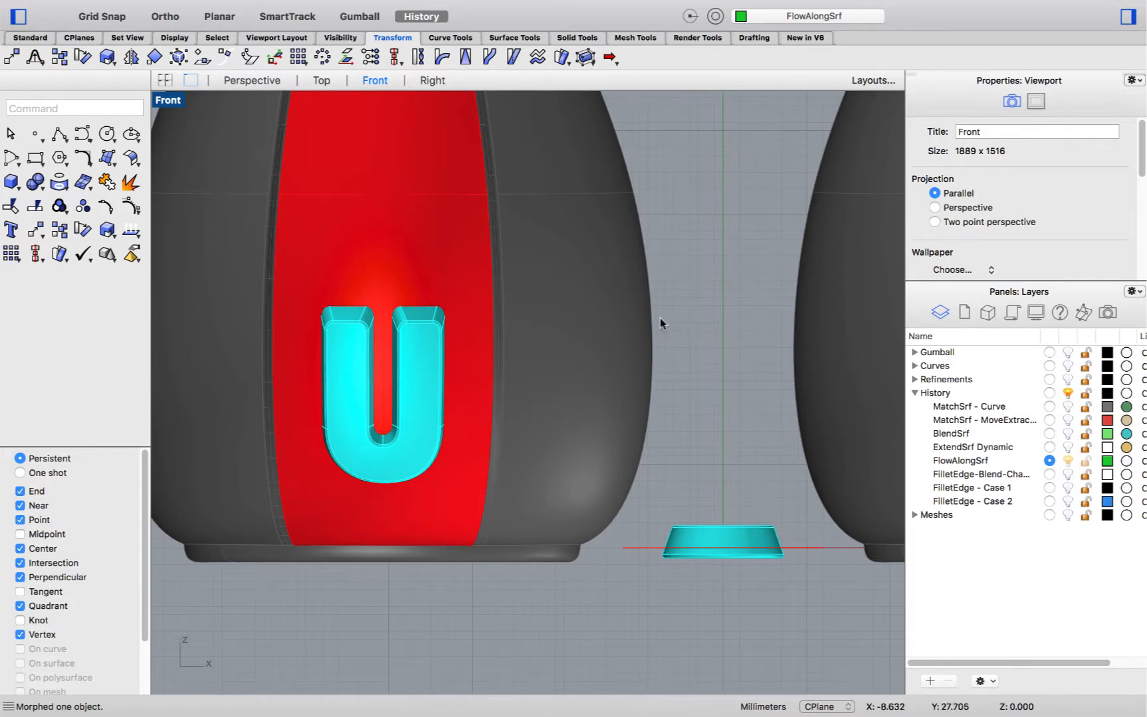
right_drag(659, 318, 478, 342)
scroll(417, 325, down, 2)
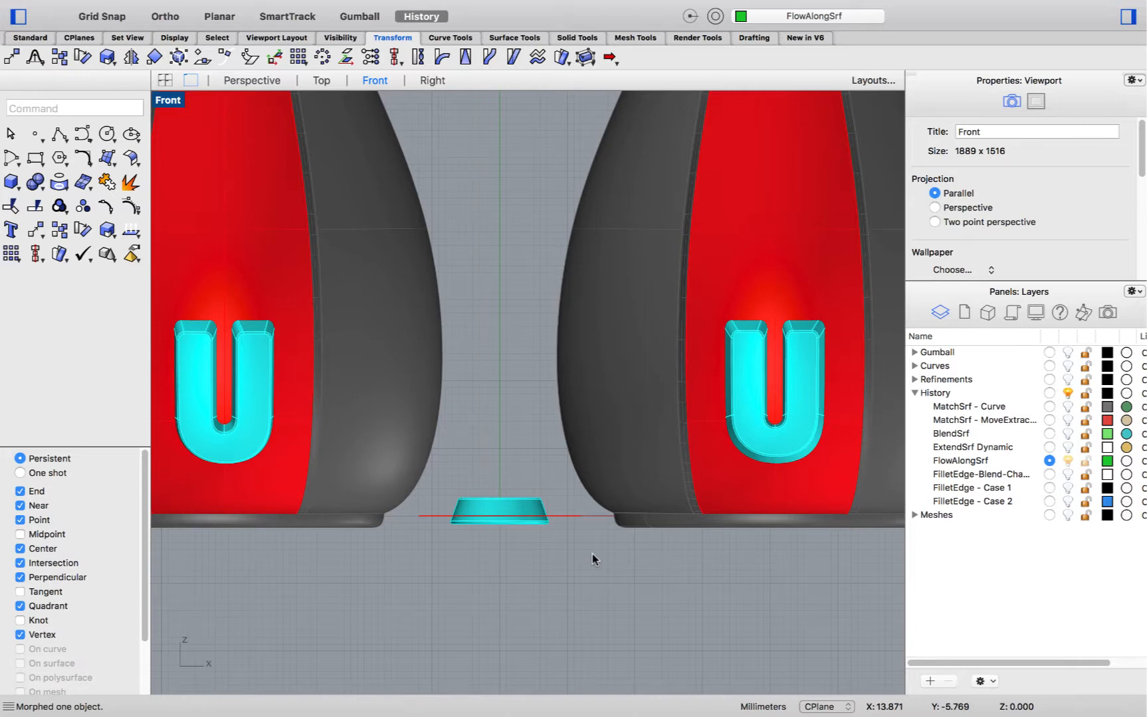
click(267, 82)
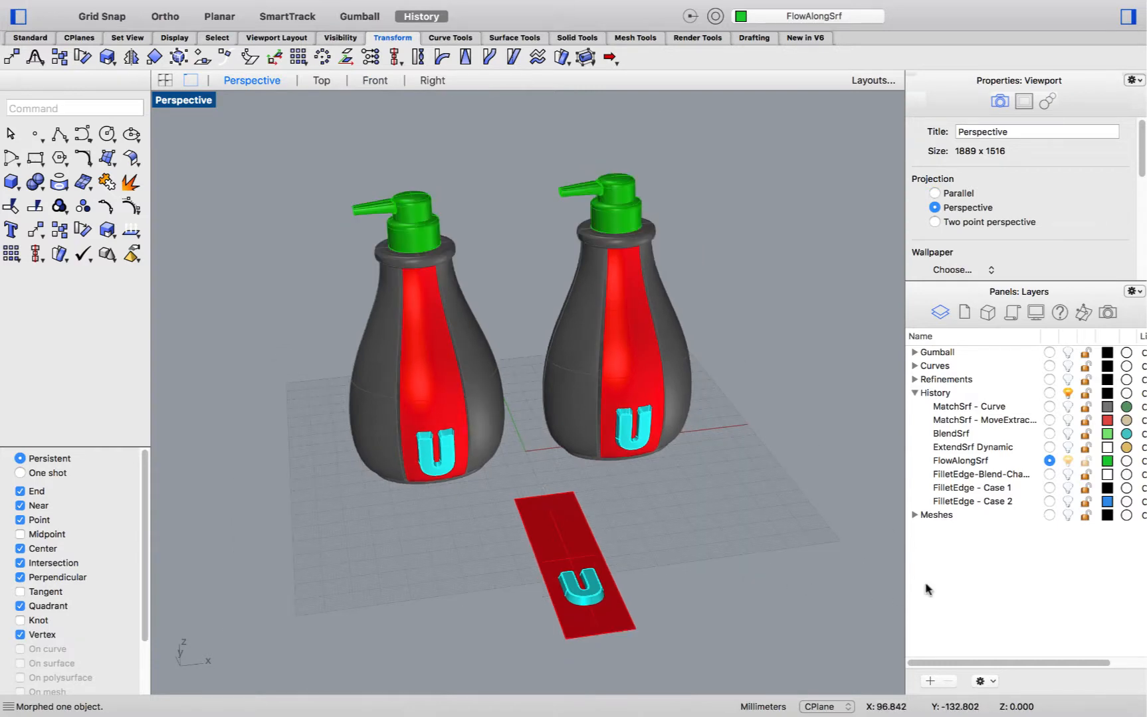
Make FilletEdge-Blend-Chamfer the current layer and hide the FlowAlongSrf layer.
click(1049, 475)
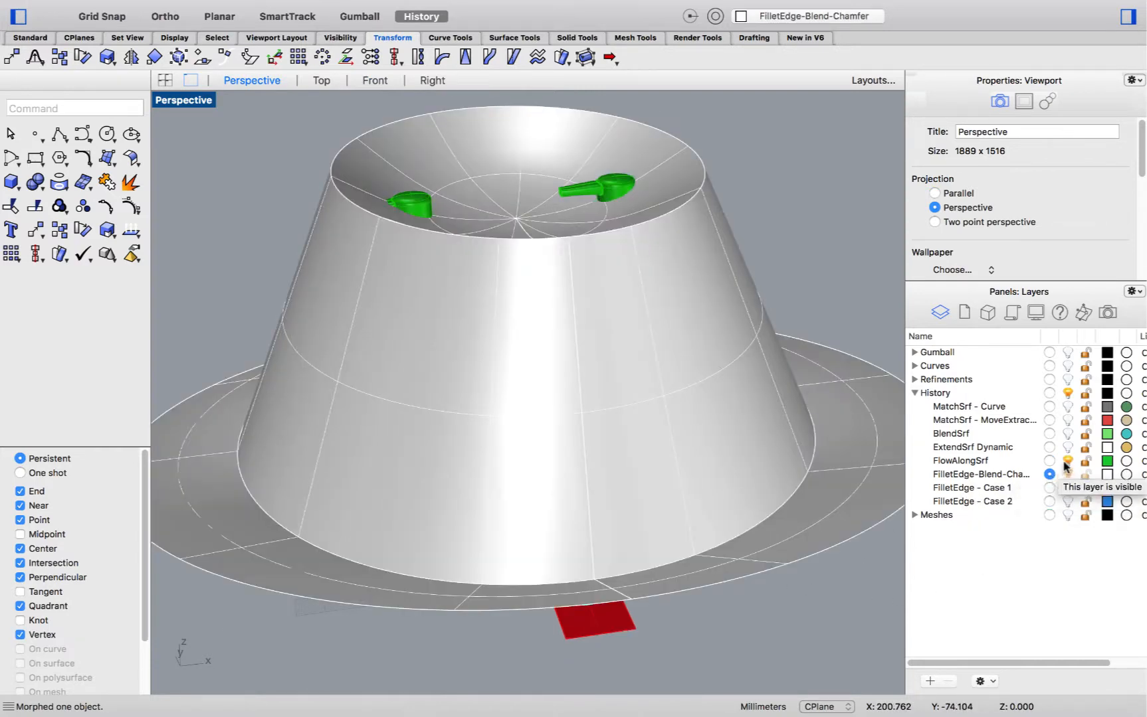
click(1066, 461)
scroll(602, 372, down, 5)
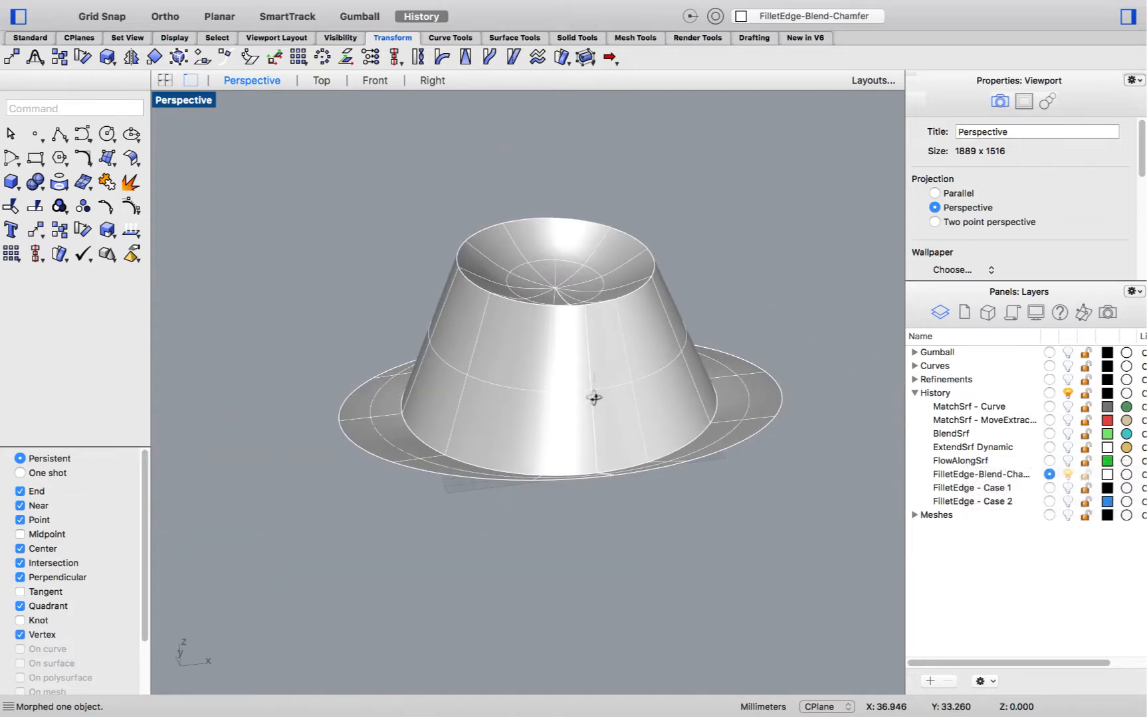
Start a FilletEdge with radius 50 on the hat crown's top rim and the edge where crown meets brim.
right_drag(597, 396, 569, 404)
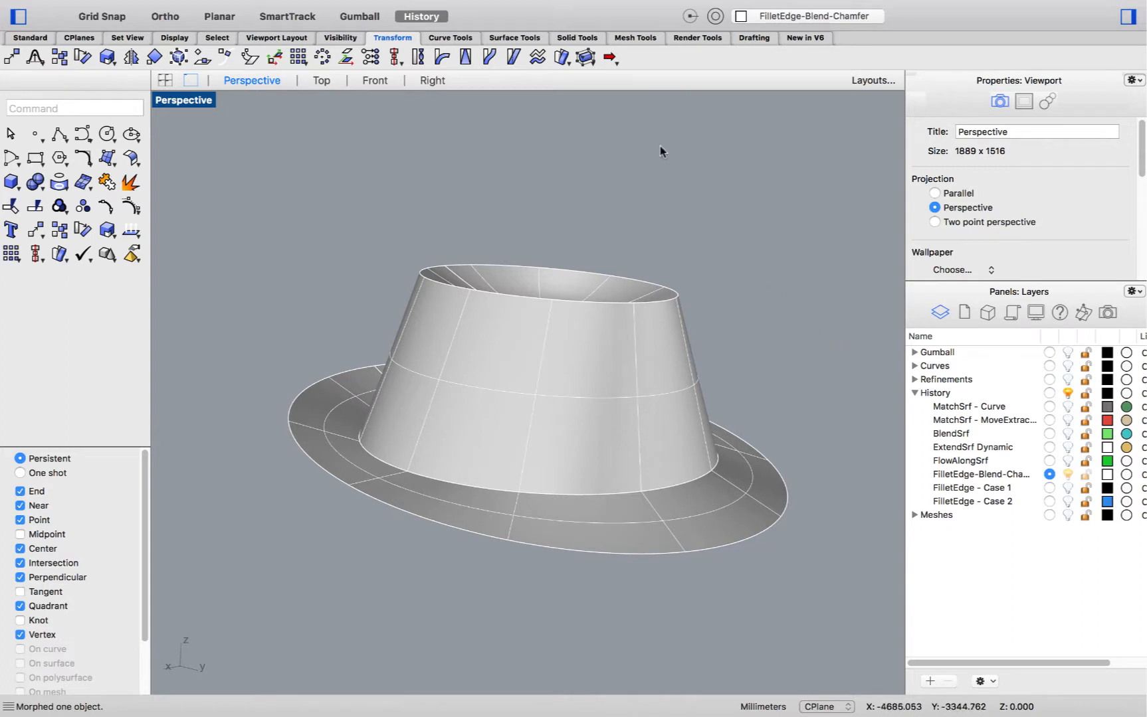
click(579, 38)
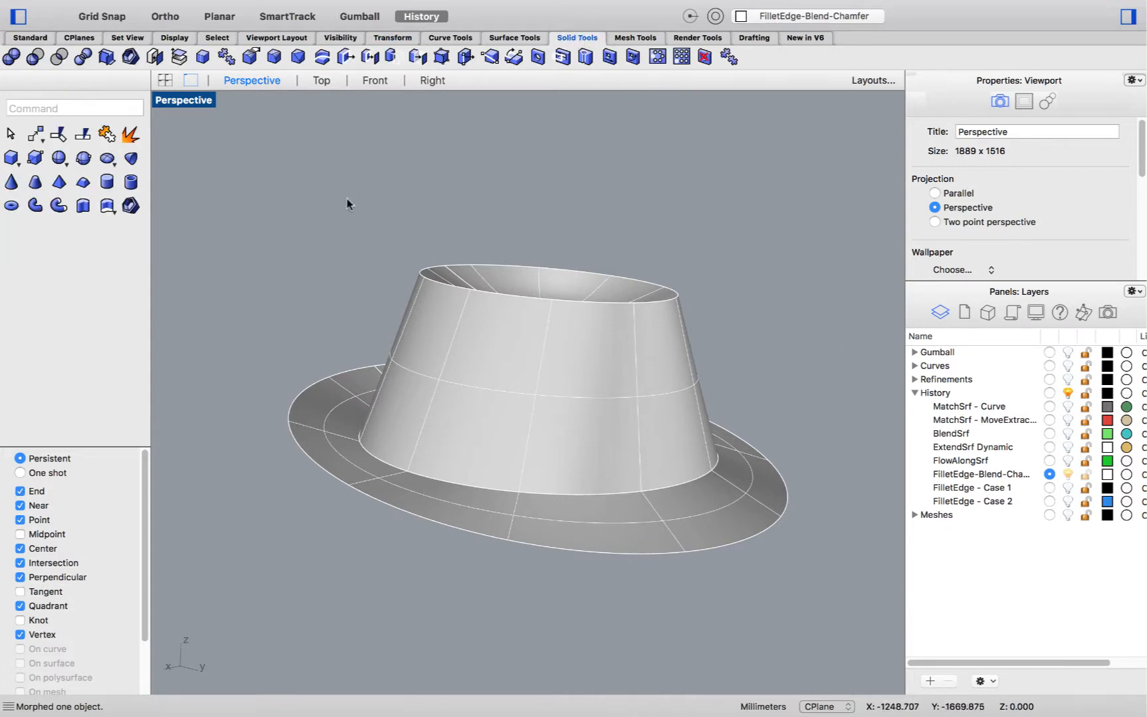
click(274, 57)
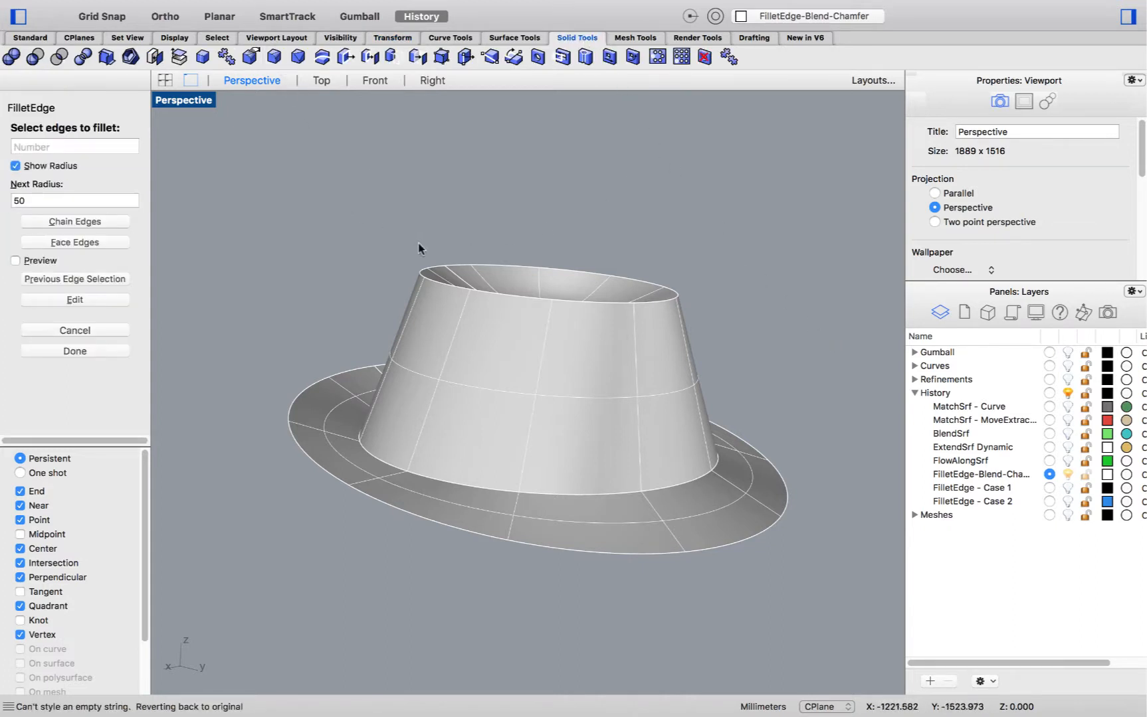
click(463, 292)
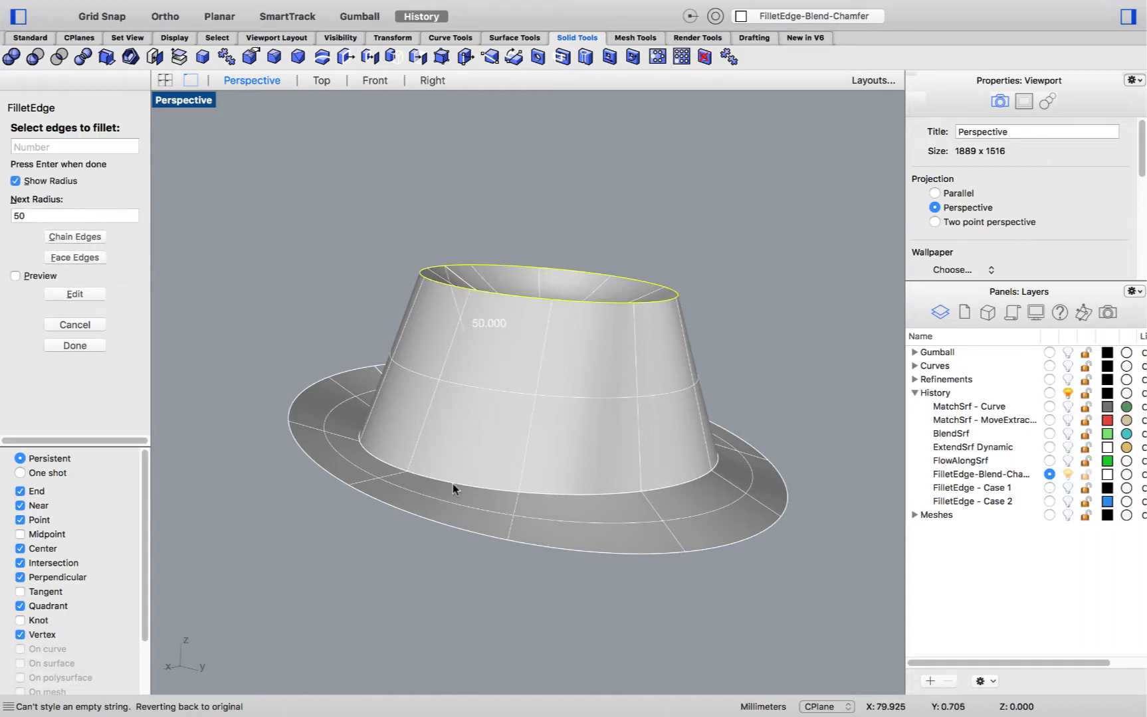
click(452, 483)
key(Return)
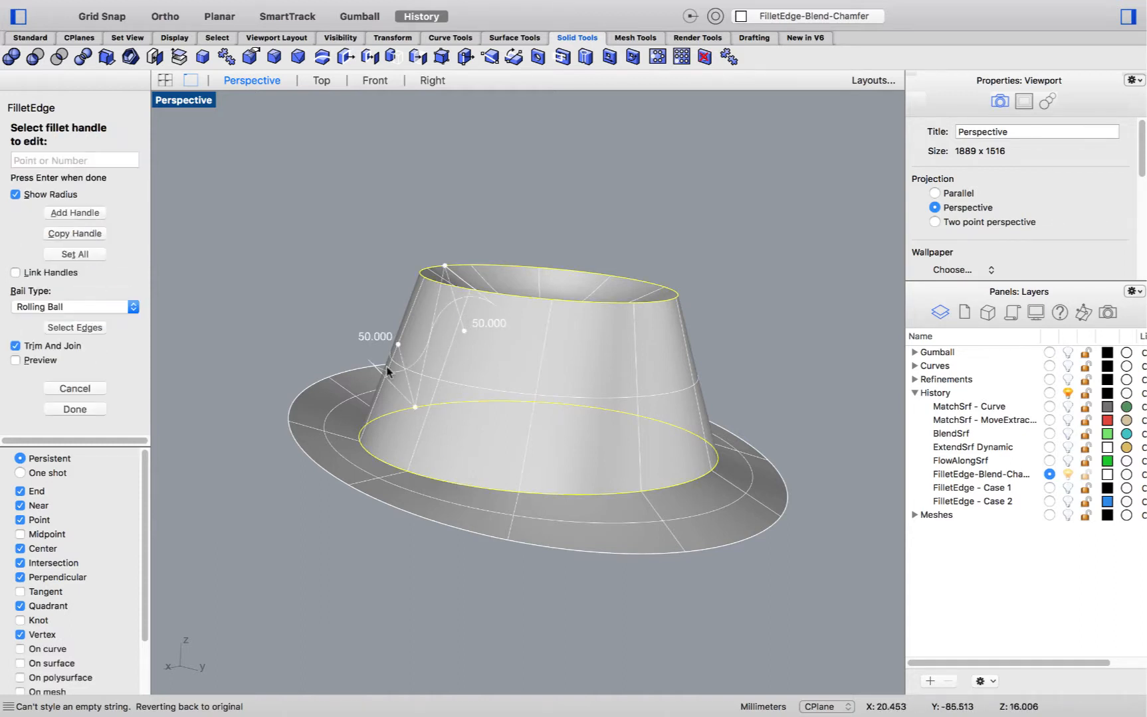
Add a fillet handle with radius 50 on each of the two edges, on the side opposite the existing handles.
click(94, 214)
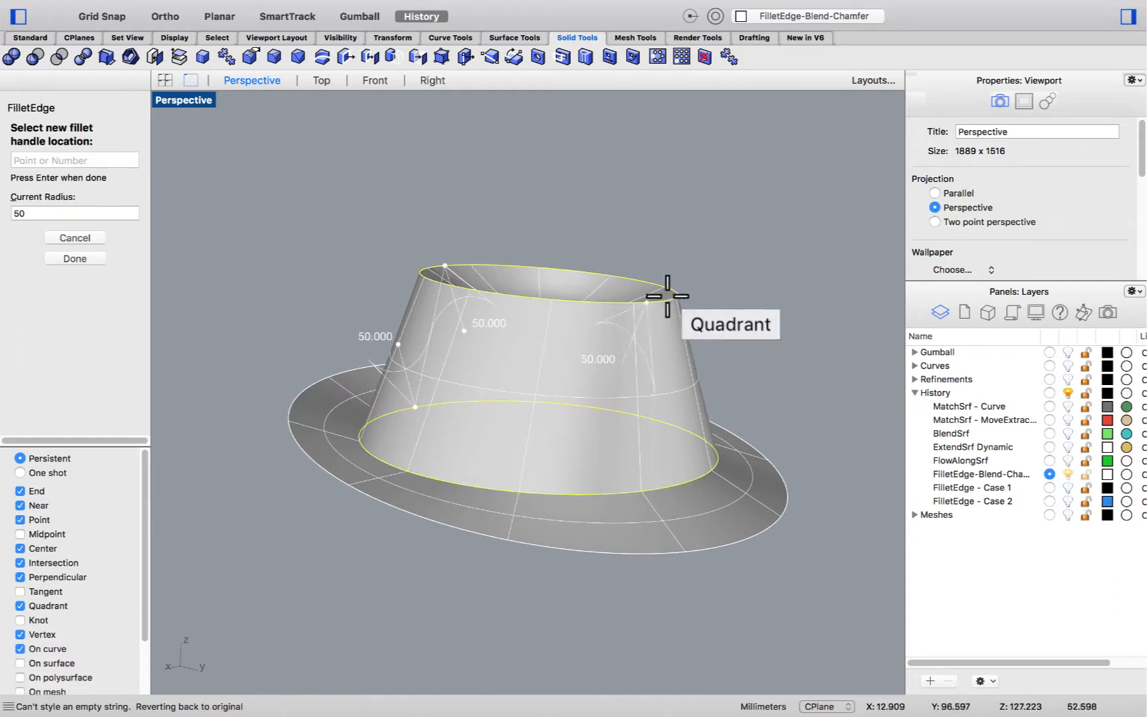
right_drag(682, 292, 672, 313)
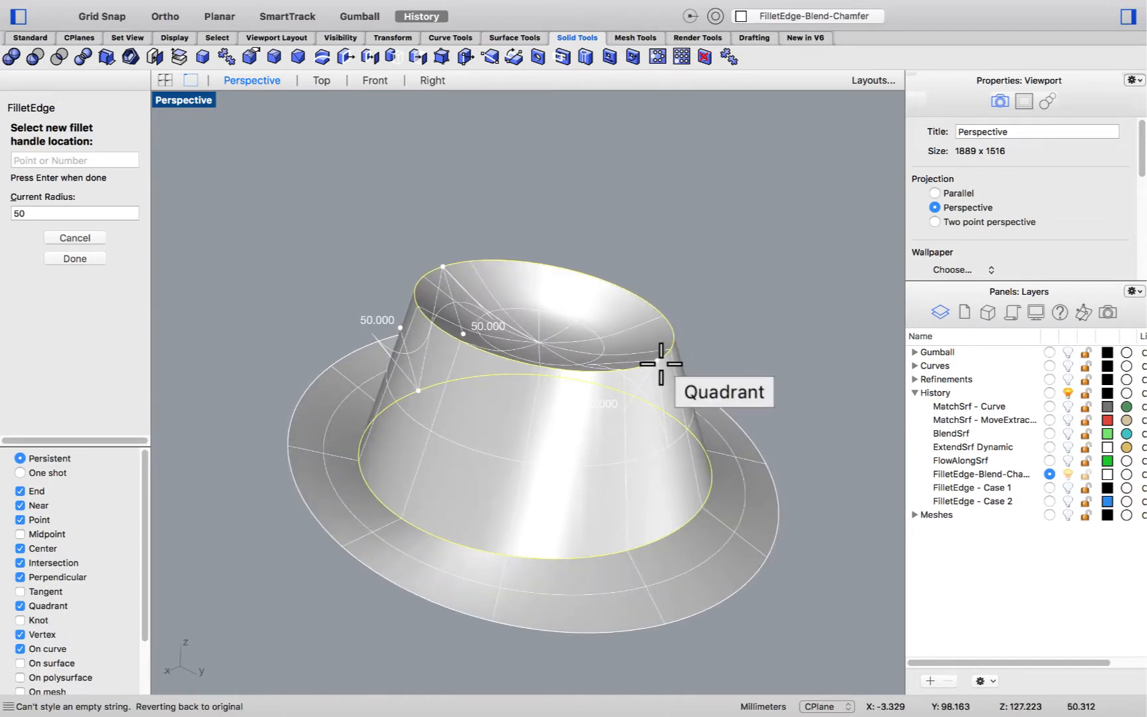
click(660, 372)
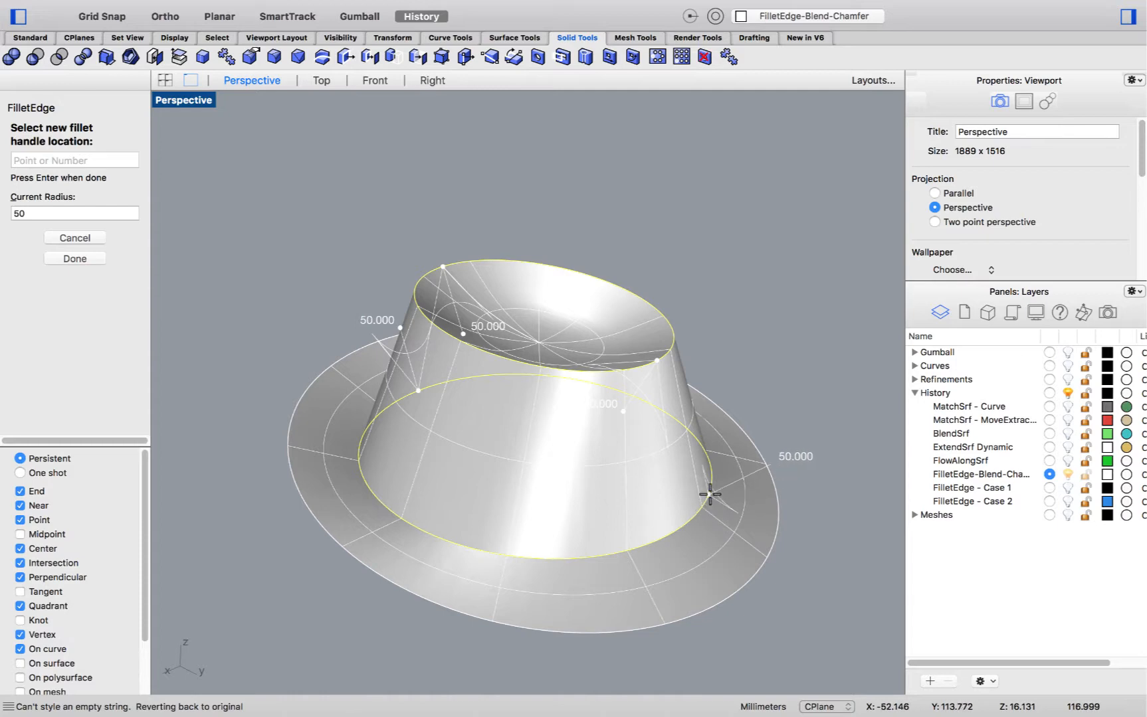
right_drag(714, 468, 660, 520)
click(628, 585)
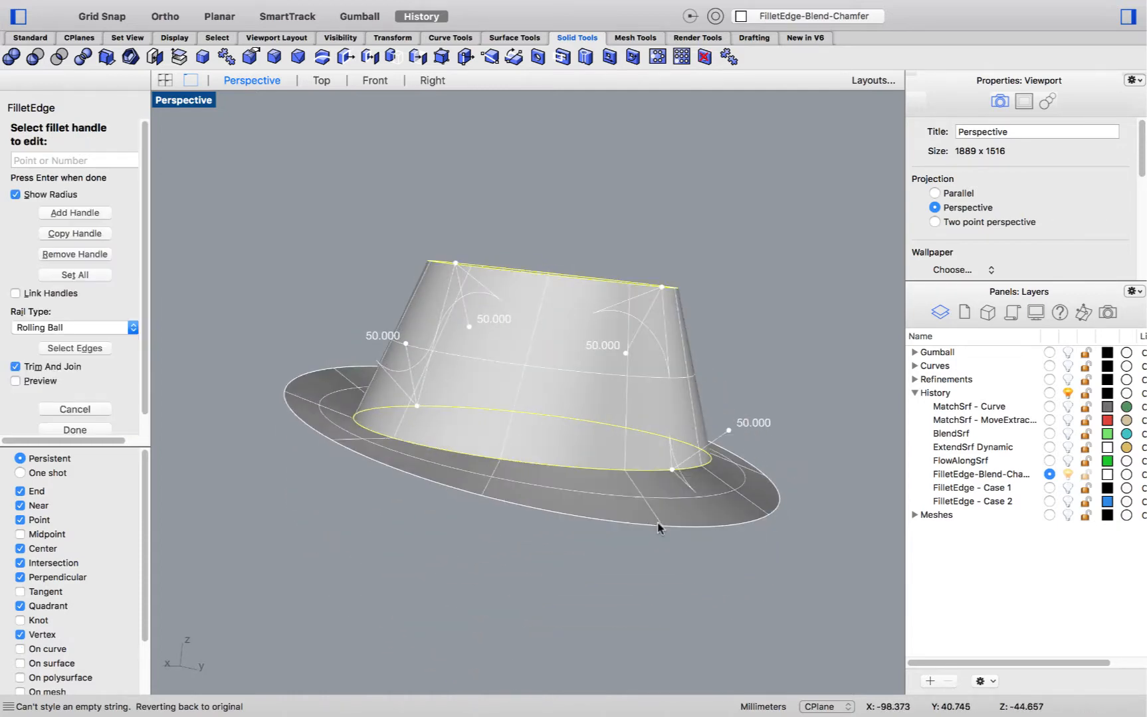
right_drag(540, 458, 564, 458)
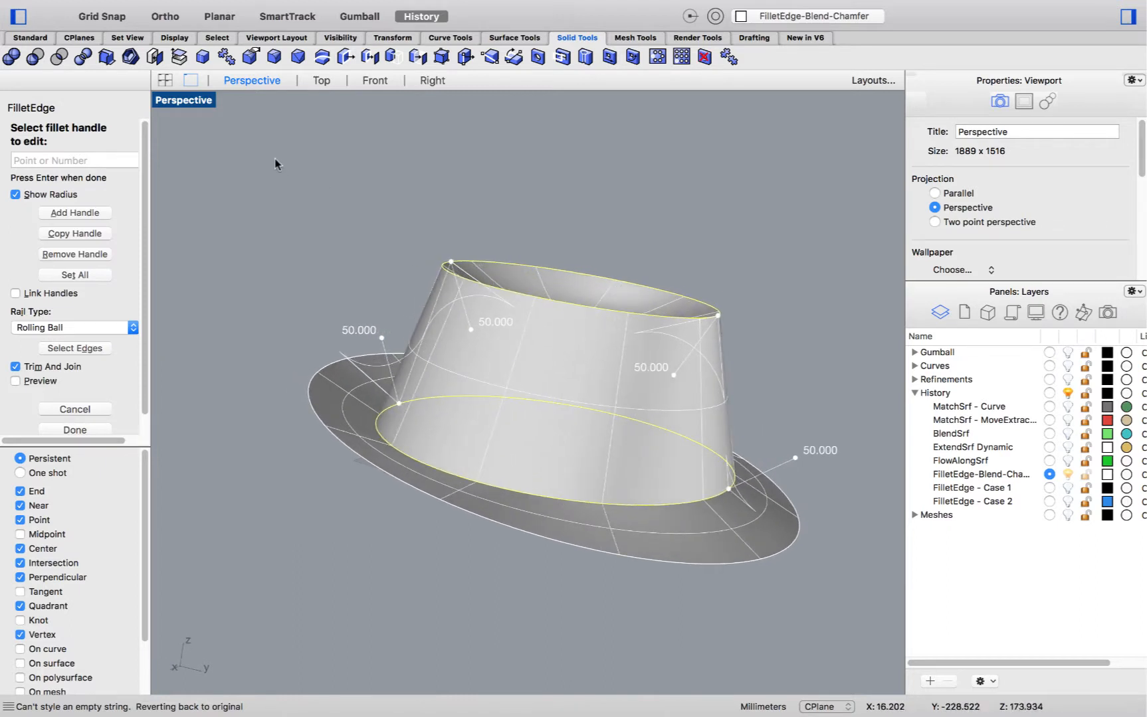
Set the radius of the two original fillet handles, on the crown rim and the brim edge, to 10.
click(246, 145)
click(539, 517)
text(10)
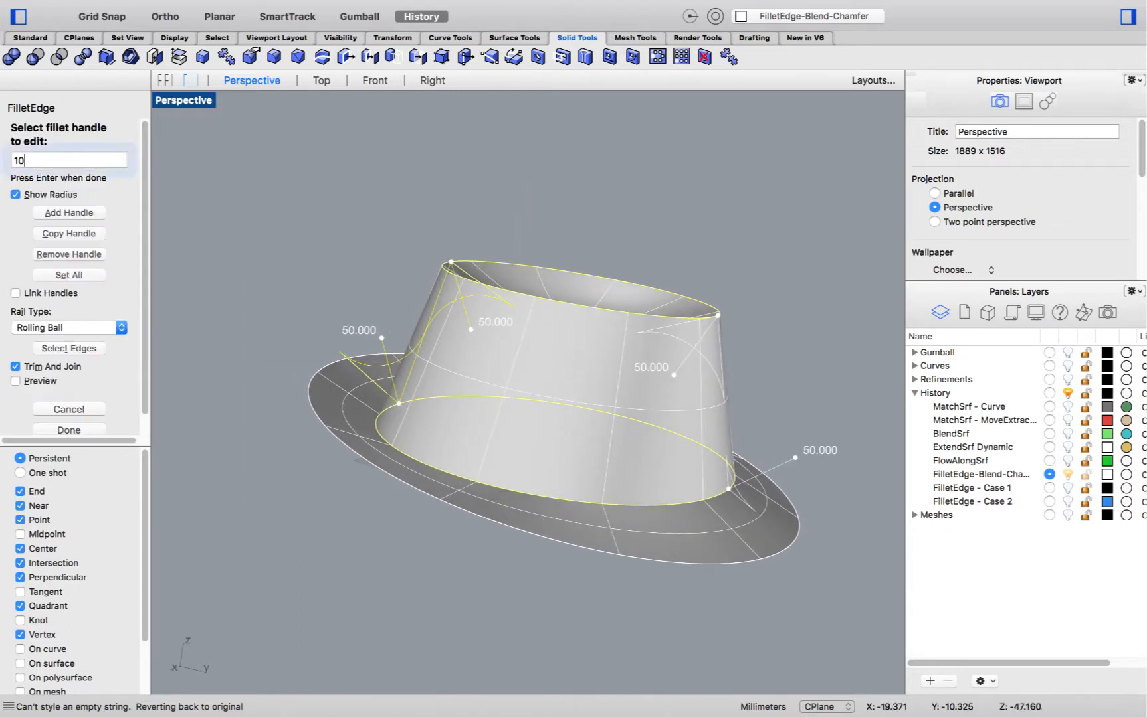
key(Return)
Set the added handles' radii to 20 on the crown rim and 40 on the brim edge, and complete the fillet.
click(672, 378)
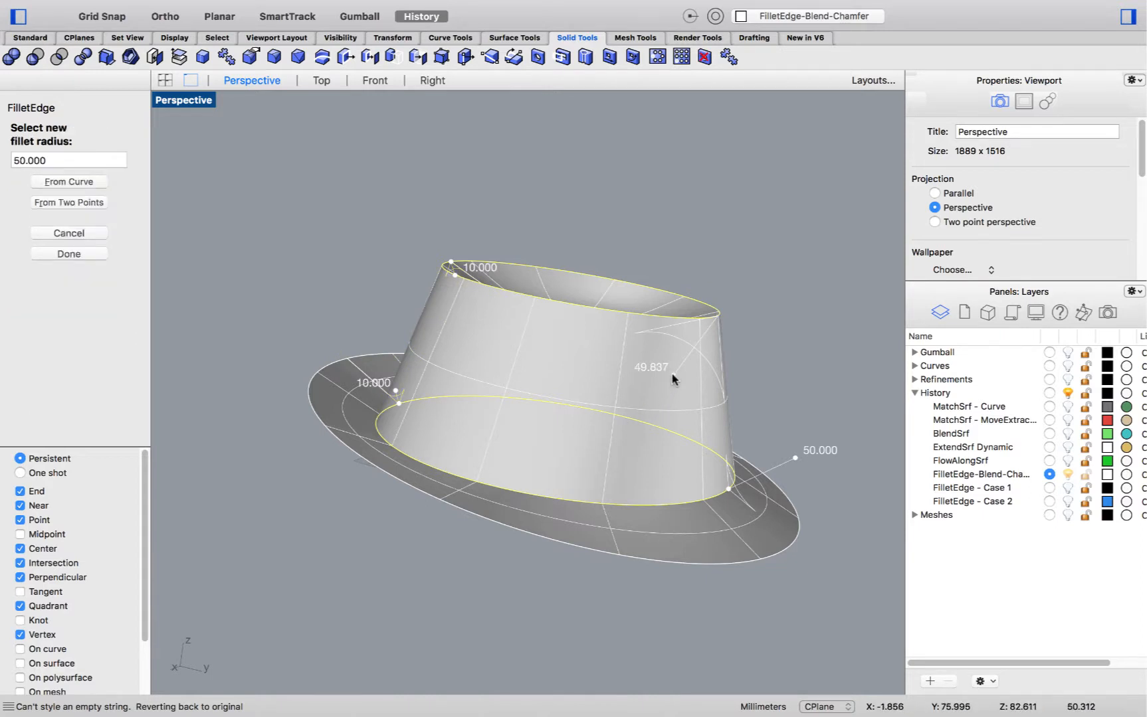
text(20)
key(Return)
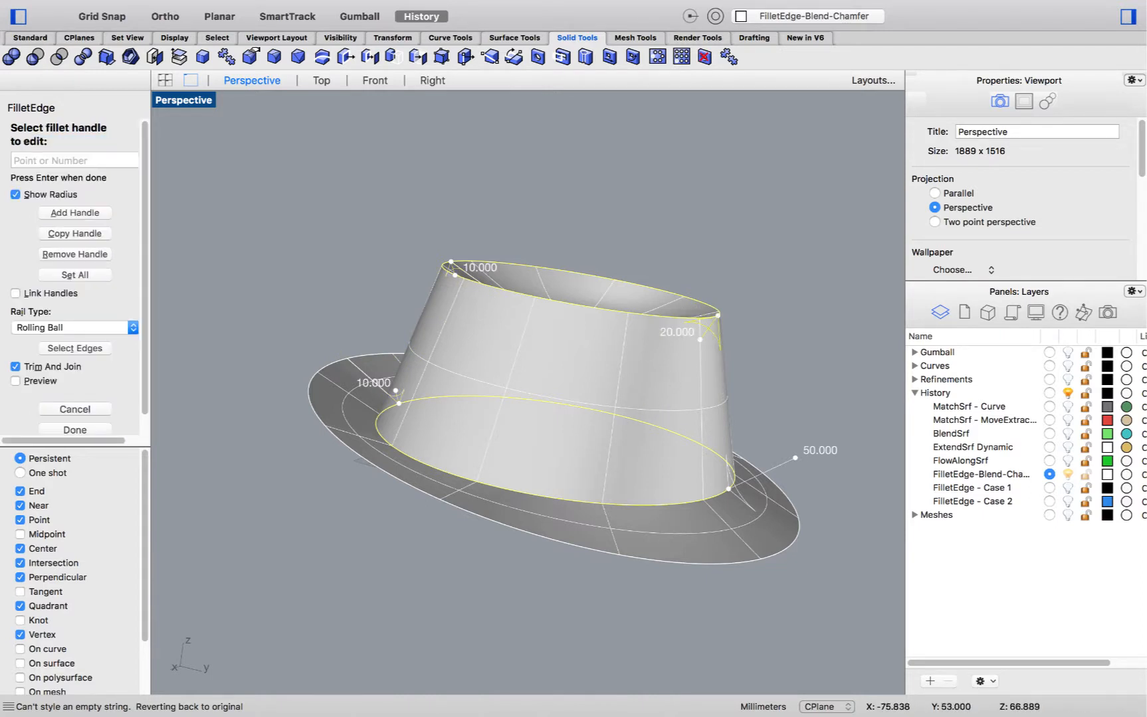
click(795, 458)
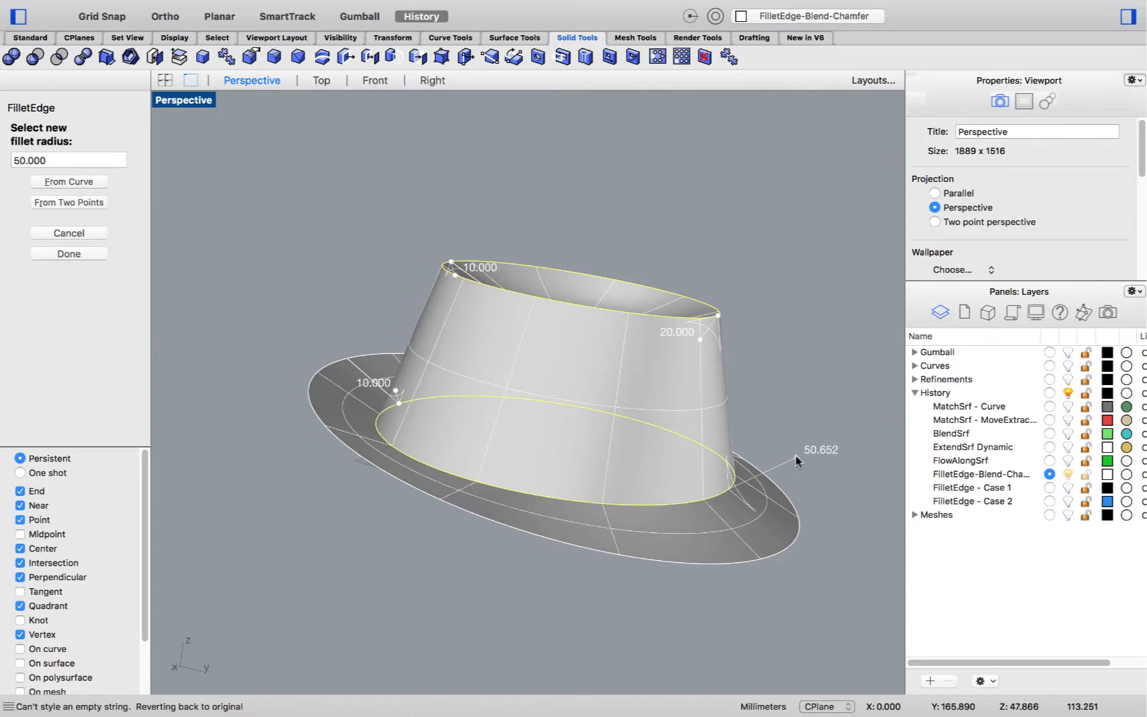
text(40)
key(Return)
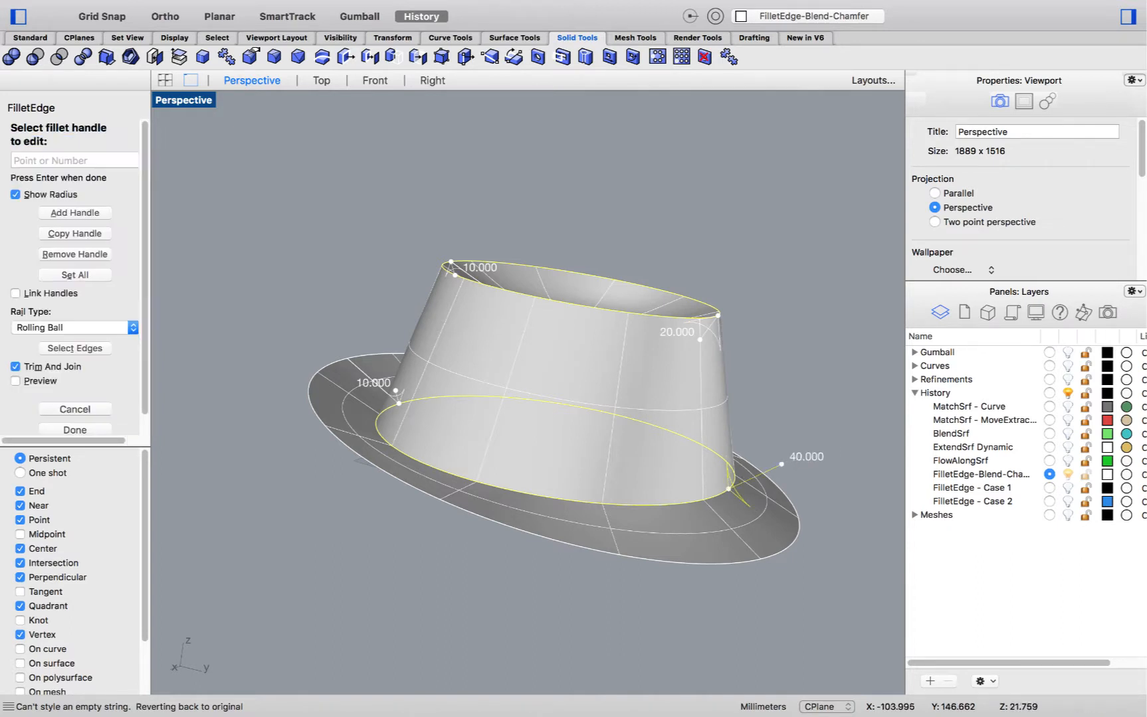
mouse_move(192, 333)
right_down()
mouse_move(174, 336)
mouse_move(180, 350)
right_up()
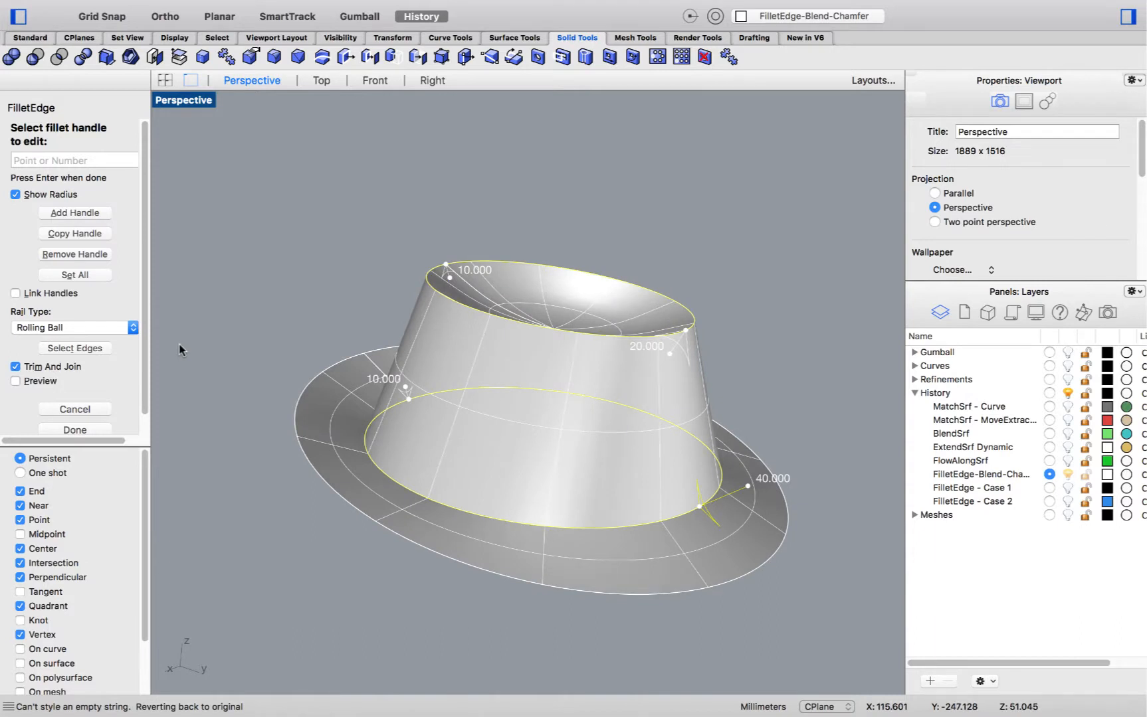
click(75, 431)
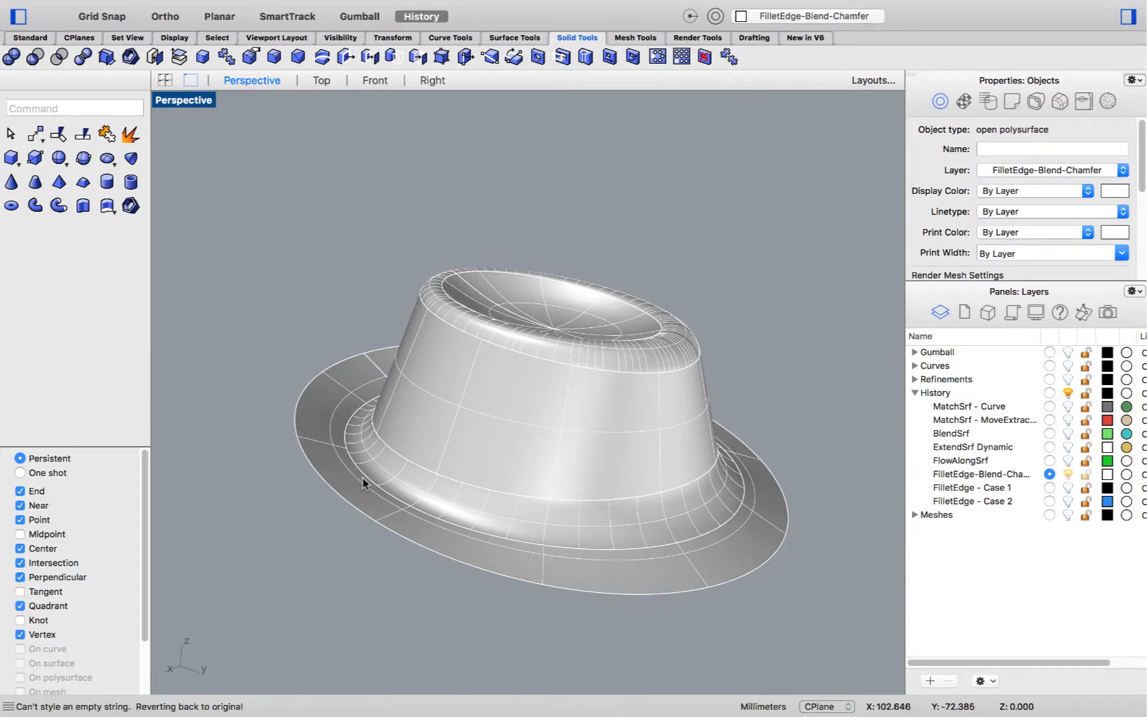
Reopen the hat's edge fillets for editing and set the crown rim's original handle to 20 and its opposite handle to 10.
click(251, 57)
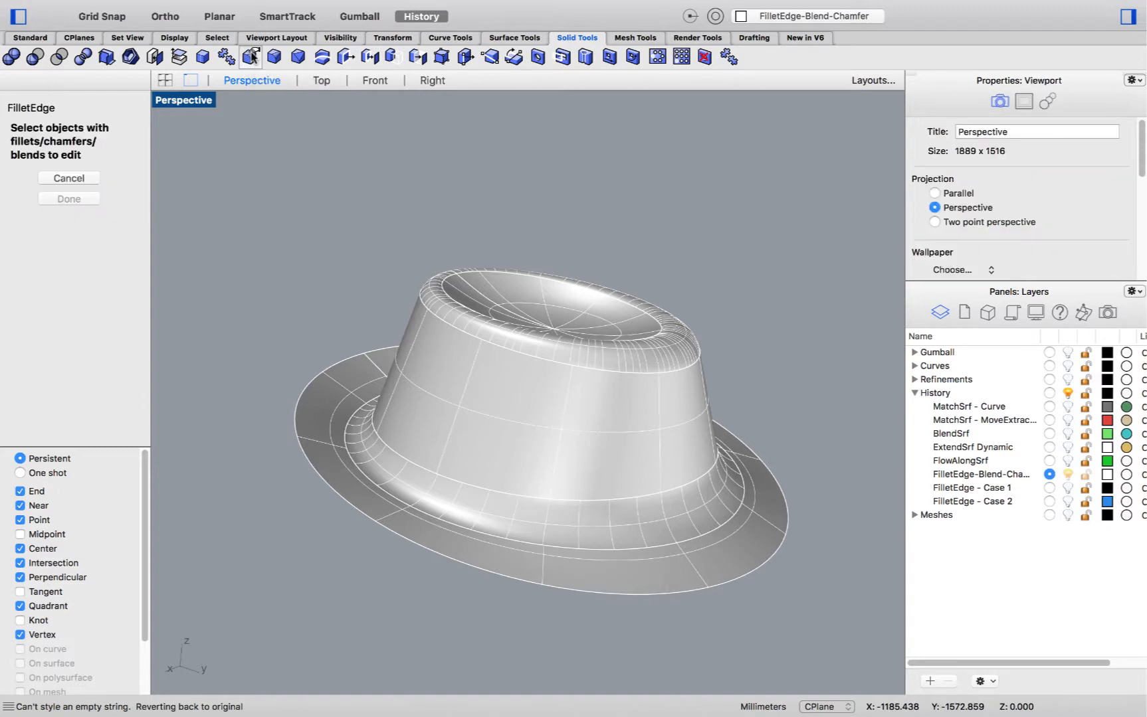
click(496, 300)
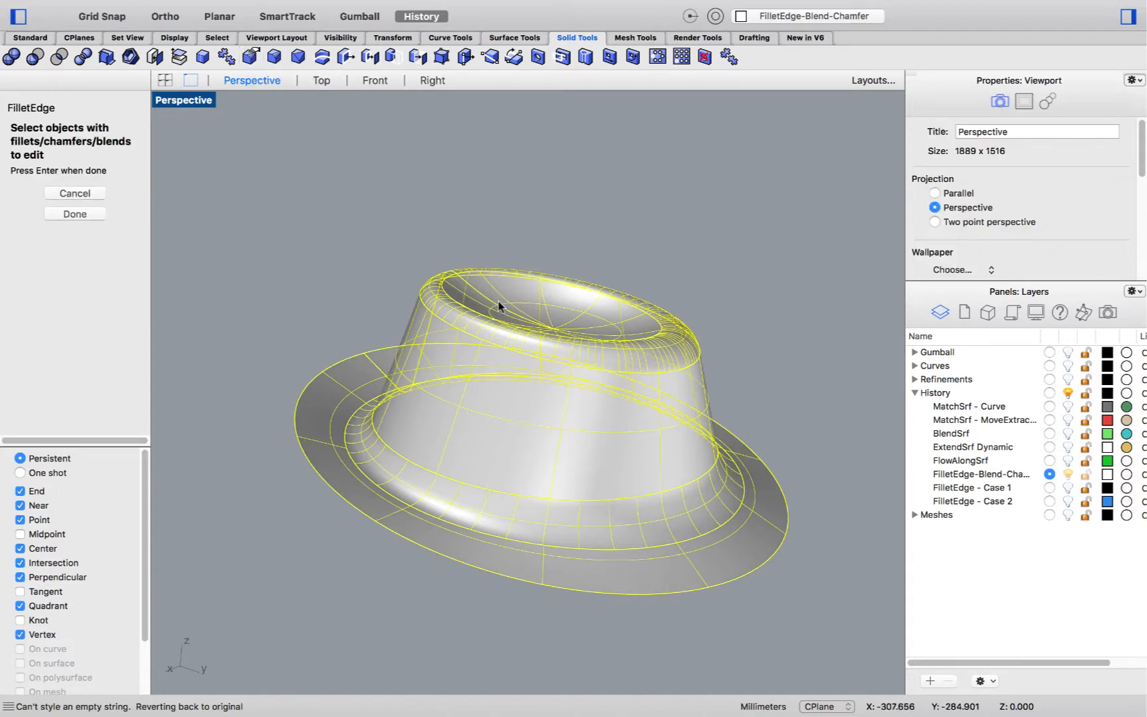
key(Return)
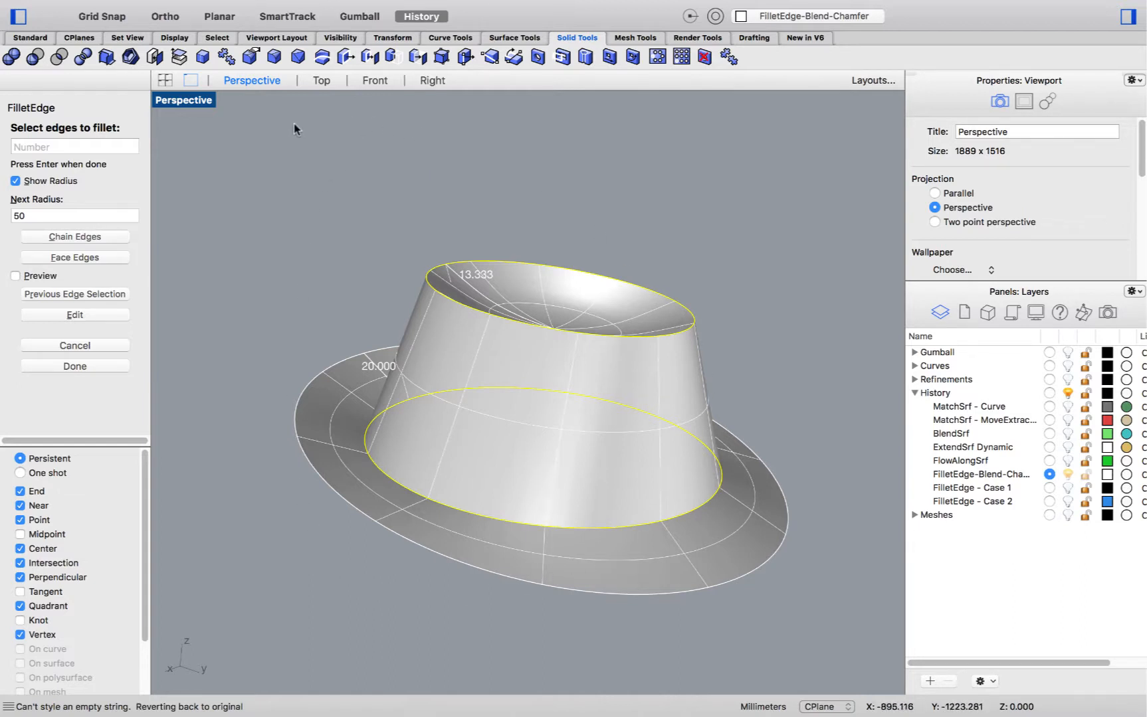
key(Return)
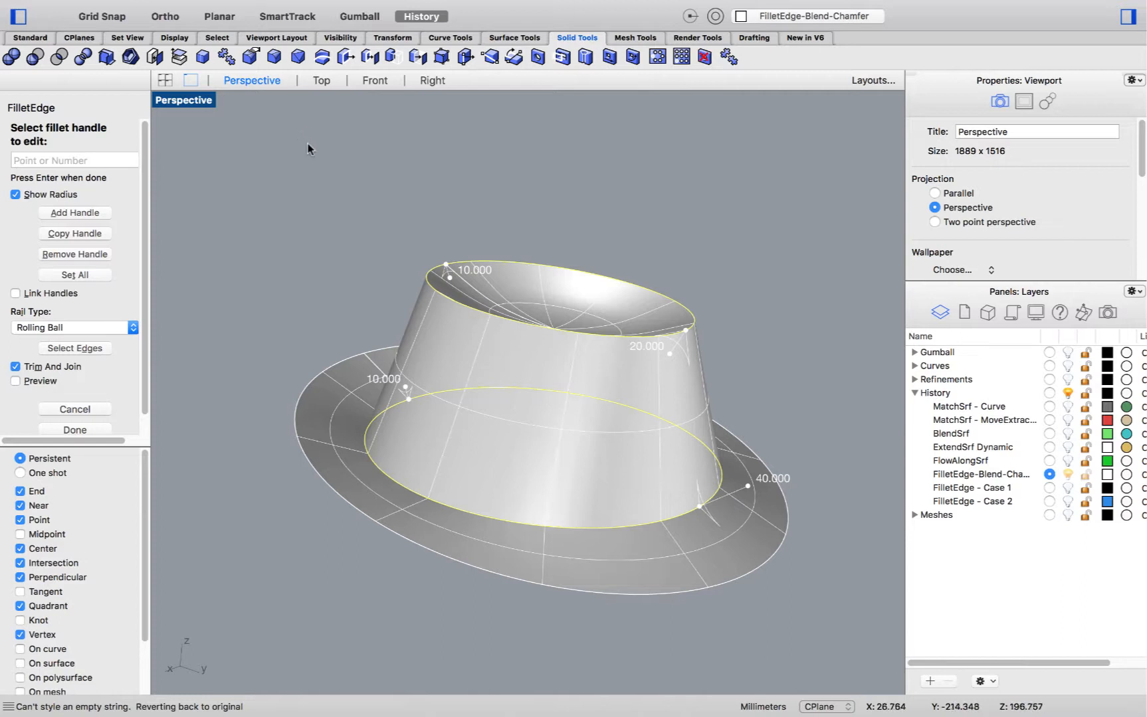
drag(341, 188, 521, 325)
text(20)
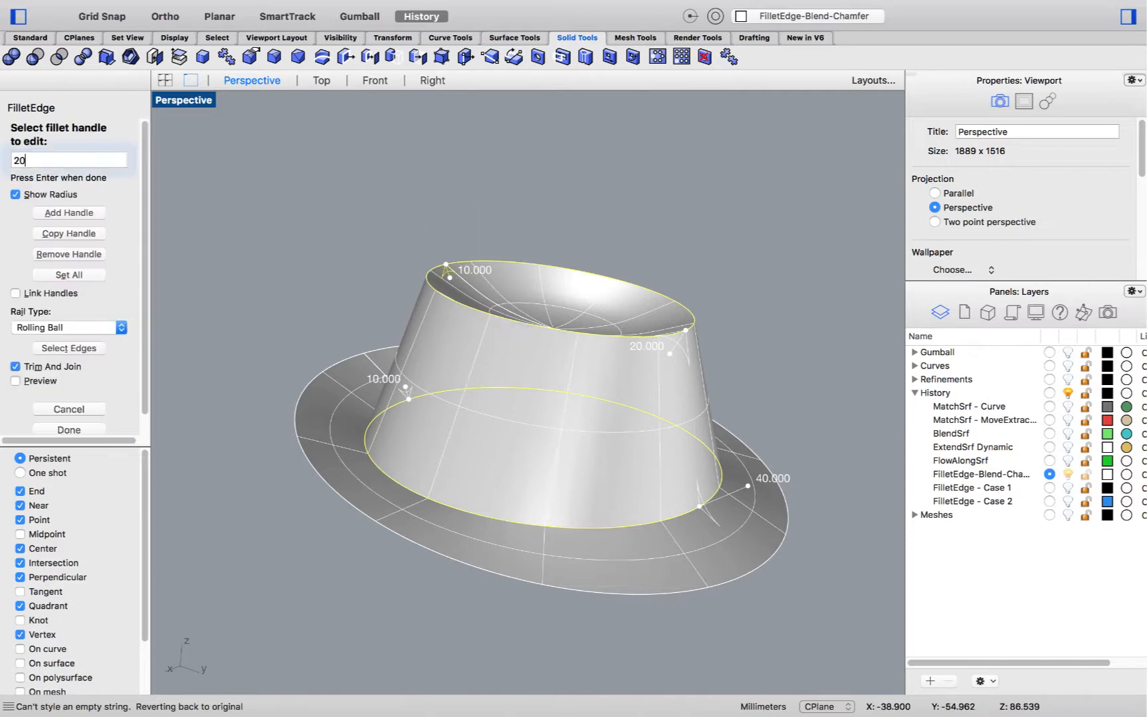
key(Return)
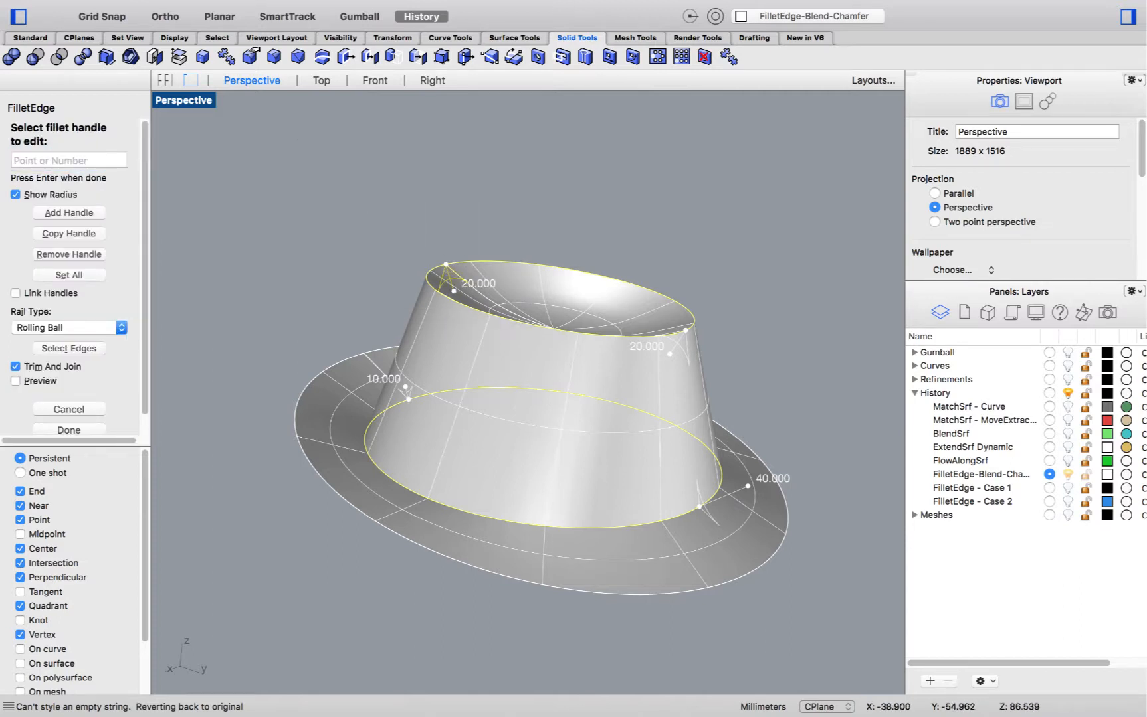
drag(616, 228, 711, 384)
text(10)
key(Return)
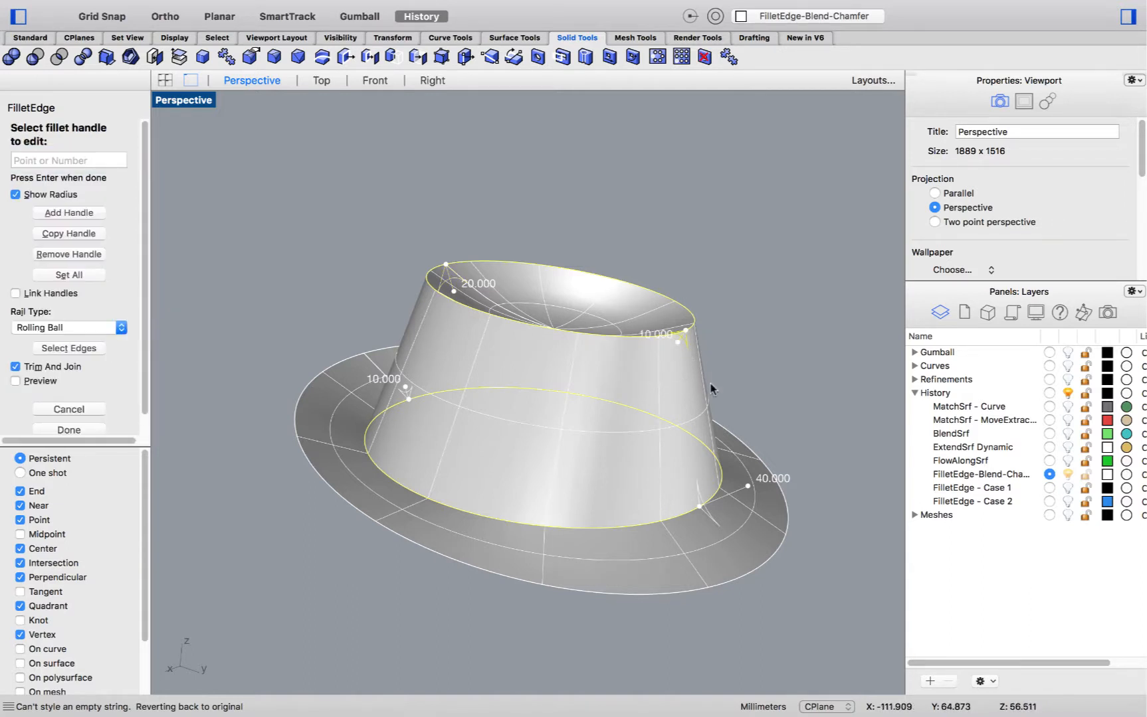
Set the brim edge's larger fillet handle to radius 50 and its original handle to 15.
click(746, 488)
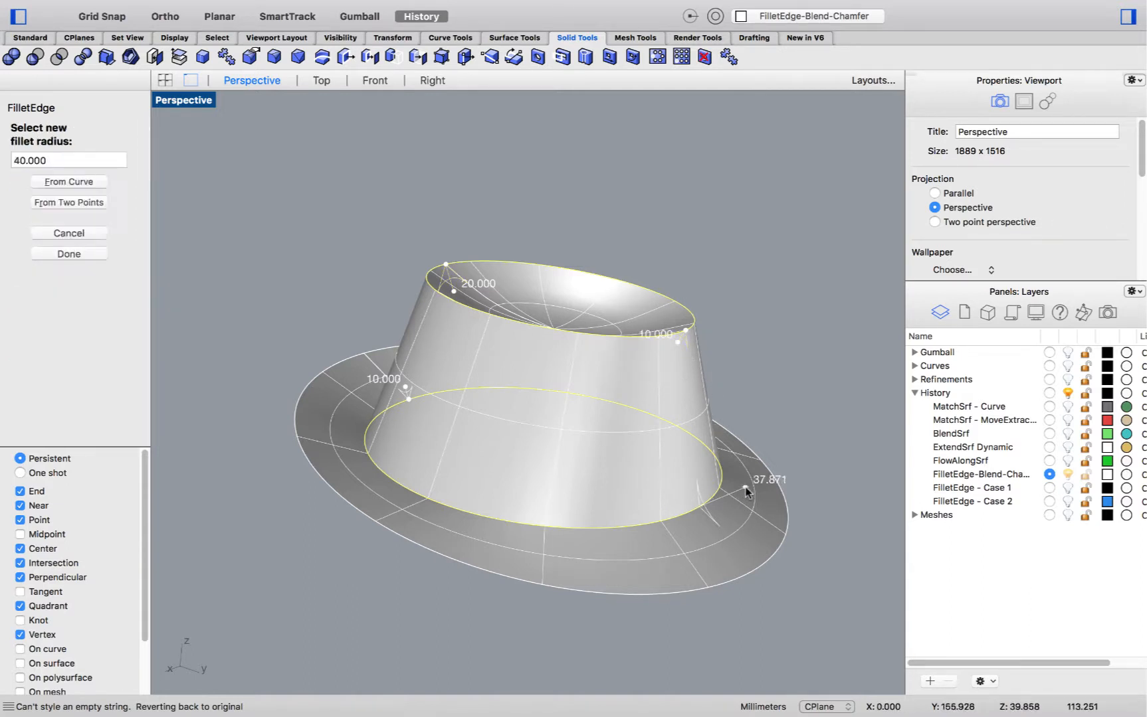
text(50)
key(Return)
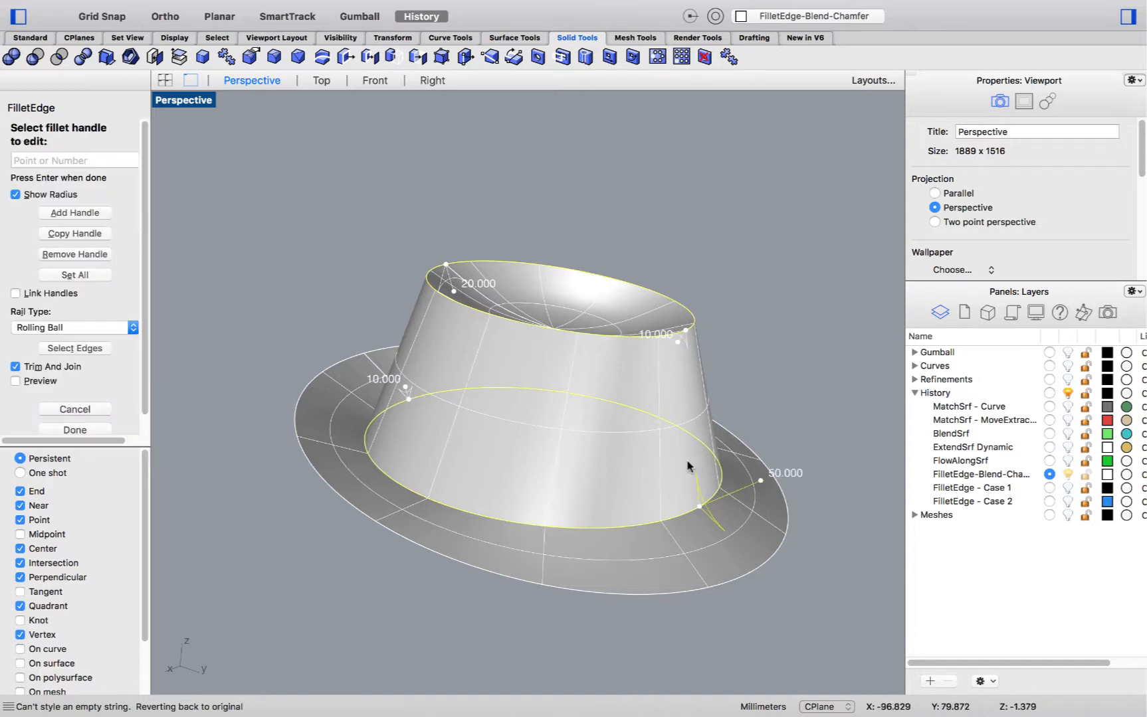
click(405, 387)
text(15)
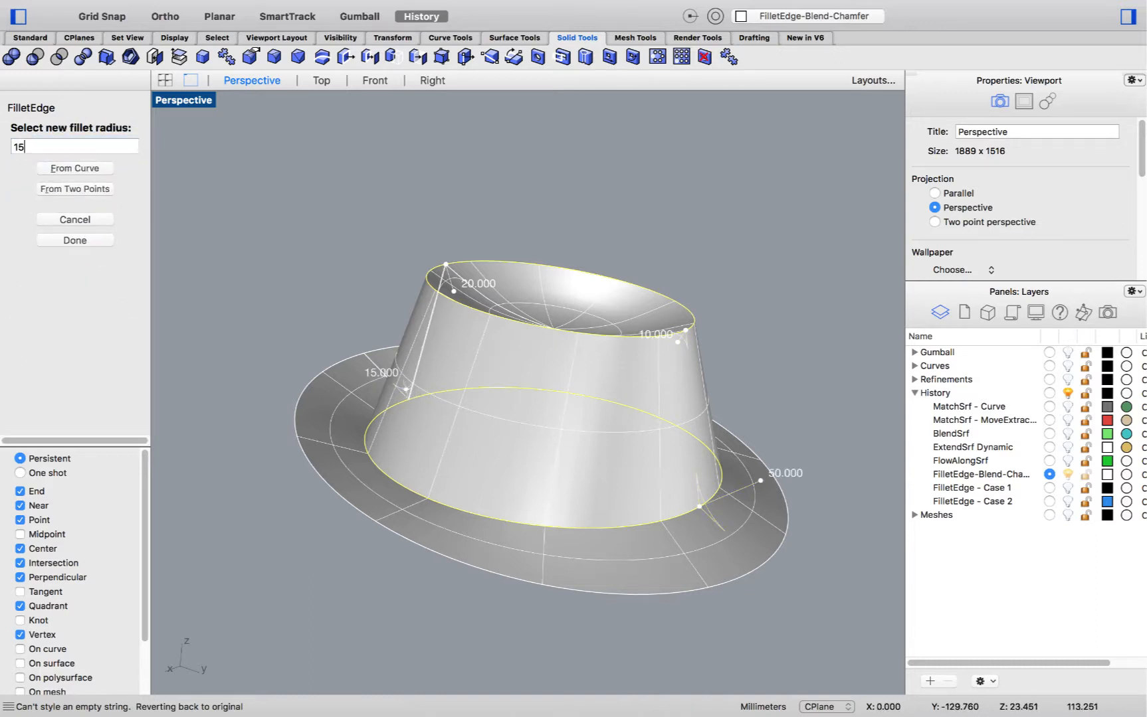
key(Return)
Change the fillet rail type to Dist Between Rails and apply the edited fillets to the hat.
click(87, 333)
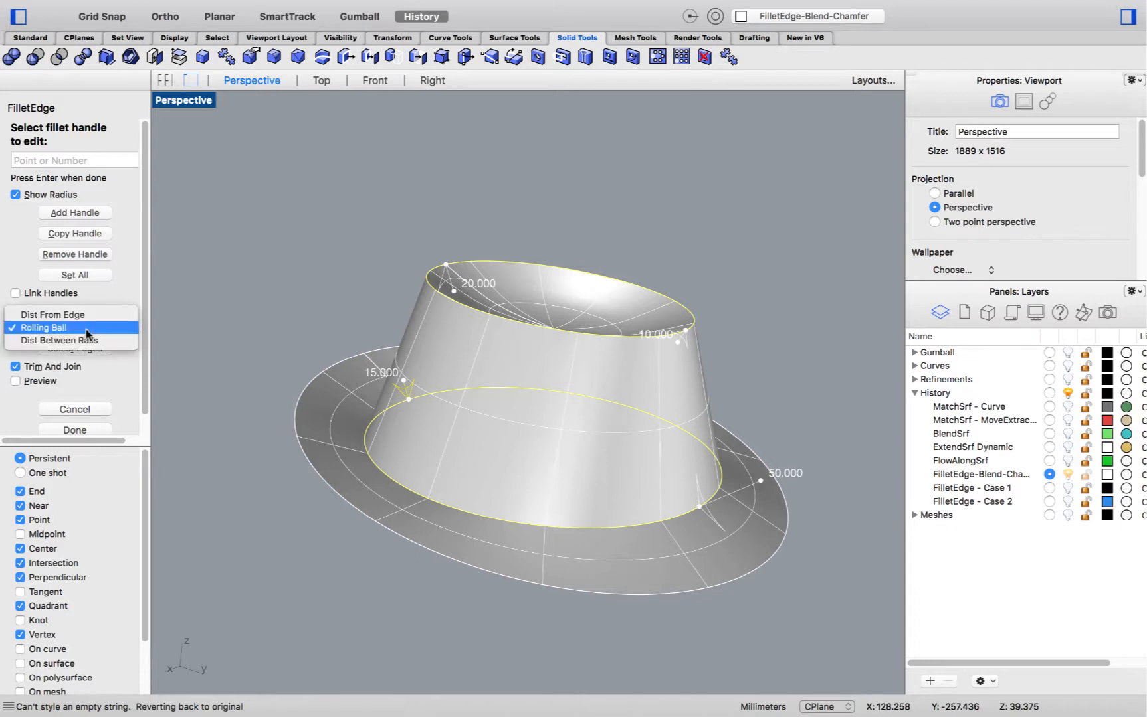
click(96, 342)
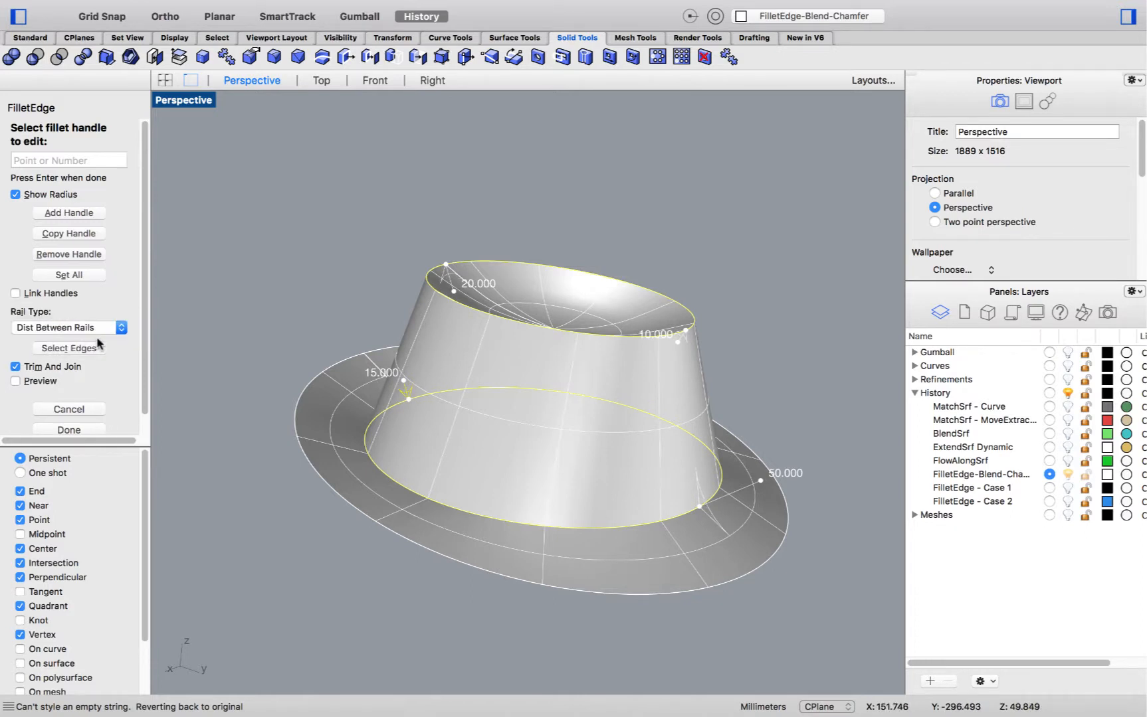
click(92, 430)
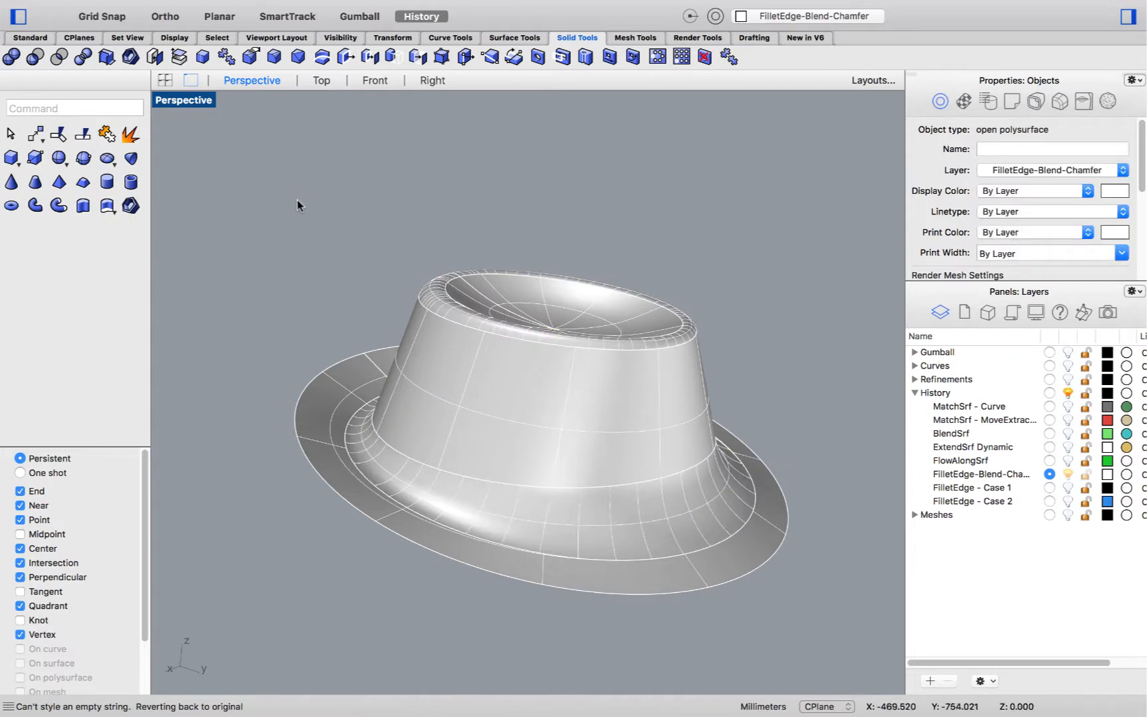
Show the filleted hat in Rendered display mode in the Perspective view.
shift+right_drag(296, 200, 272, 145)
click(199, 101)
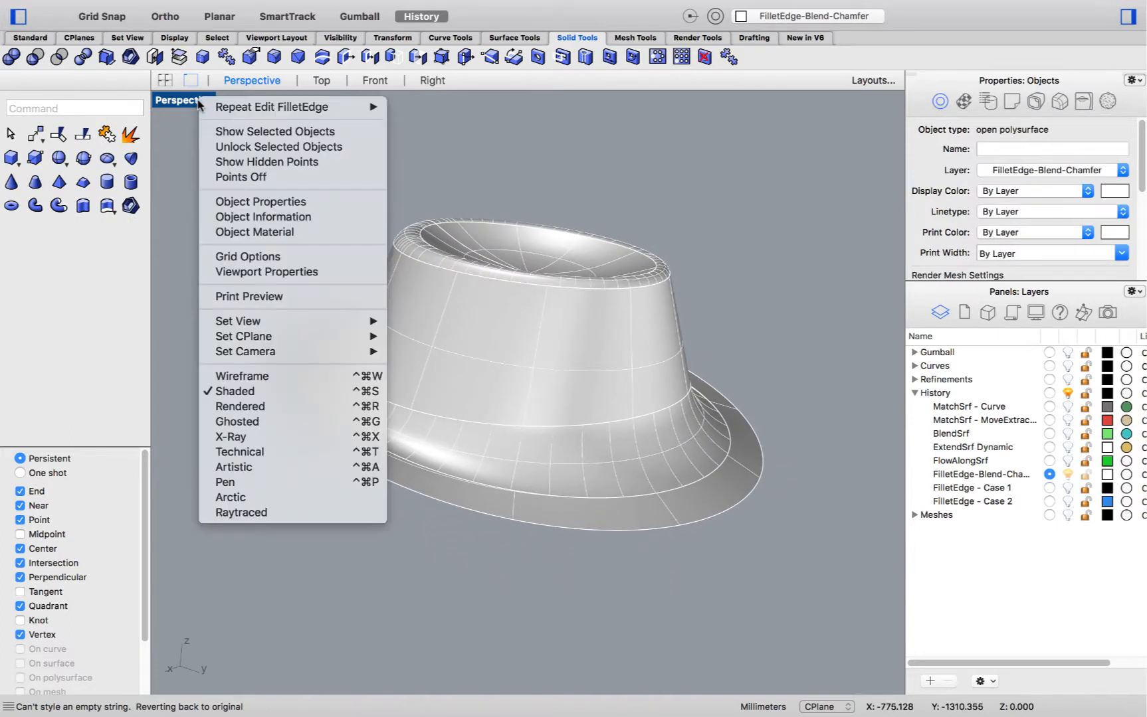
click(270, 402)
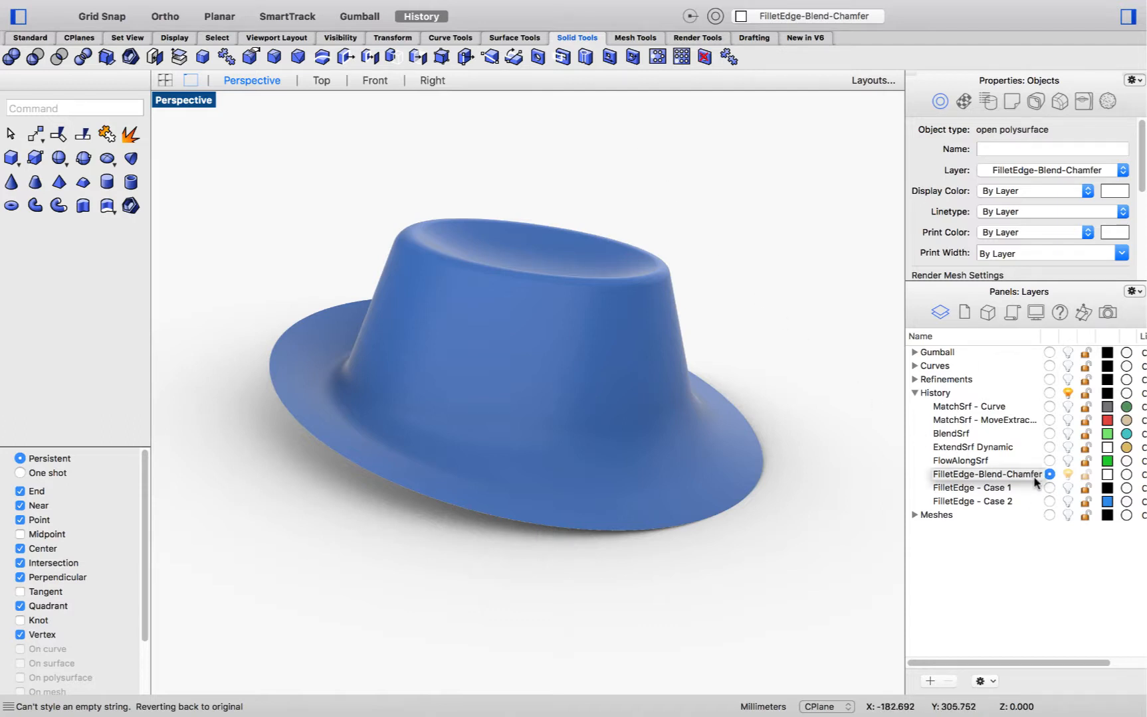
Make FilletEdge - Case 1 the current layer, hide FilletEdge-Blend-Chamfer, and return the Perspective view to Shaded display.
click(1049, 489)
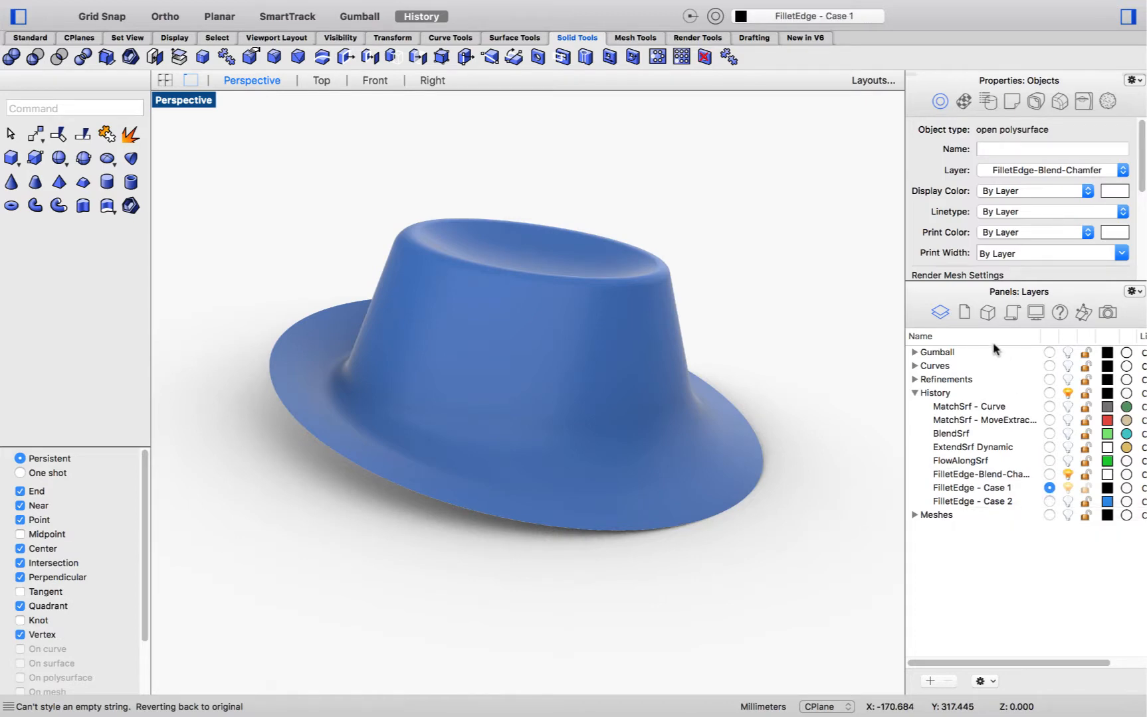
click(1068, 474)
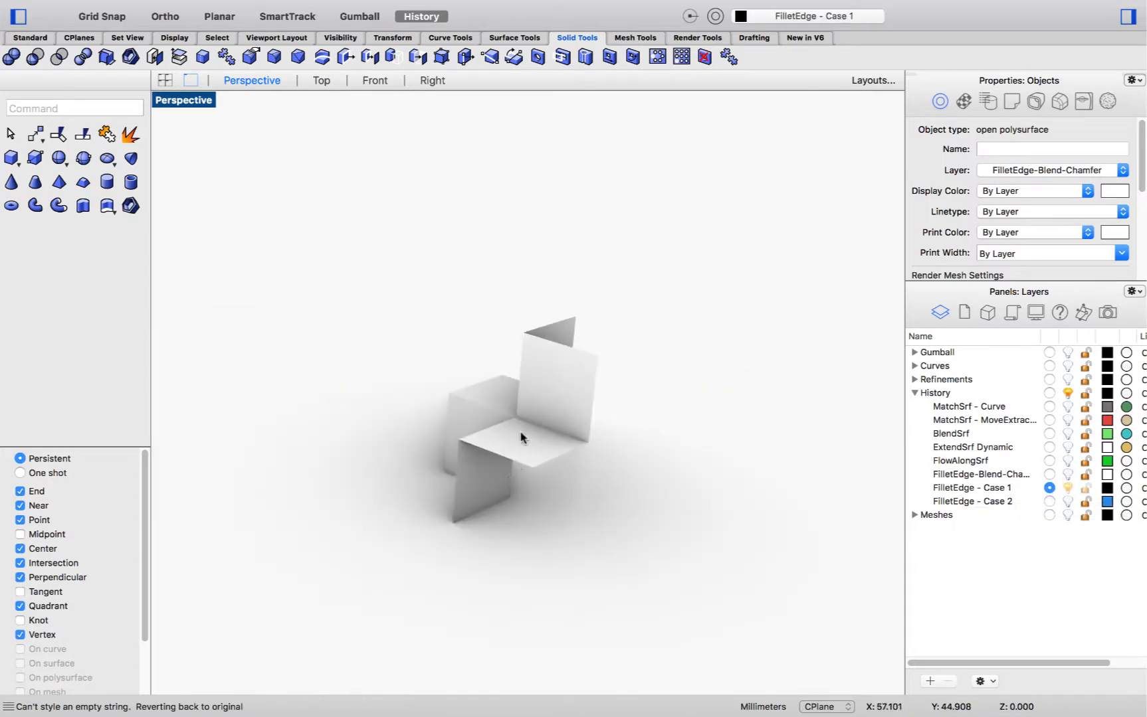
click(182, 100)
click(235, 396)
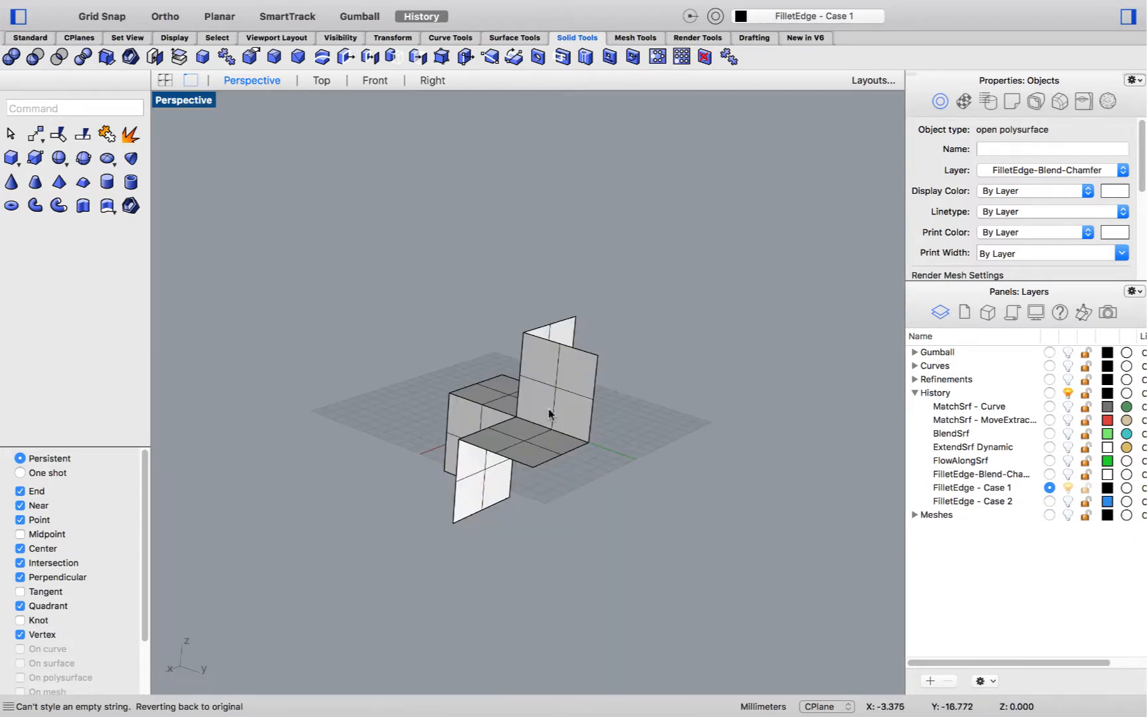
Start FilletEdge on all the shared edges of the intersecting-plane polysurface and bring up their fillet handles for editing.
mouse_move(547, 384)
right_down()
mouse_move(614, 346)
mouse_move(525, 287)
mouse_move(596, 359)
mouse_move(609, 269)
mouse_move(620, 312)
mouse_move(625, 266)
right_up()
scroll(610, 426, up, 2)
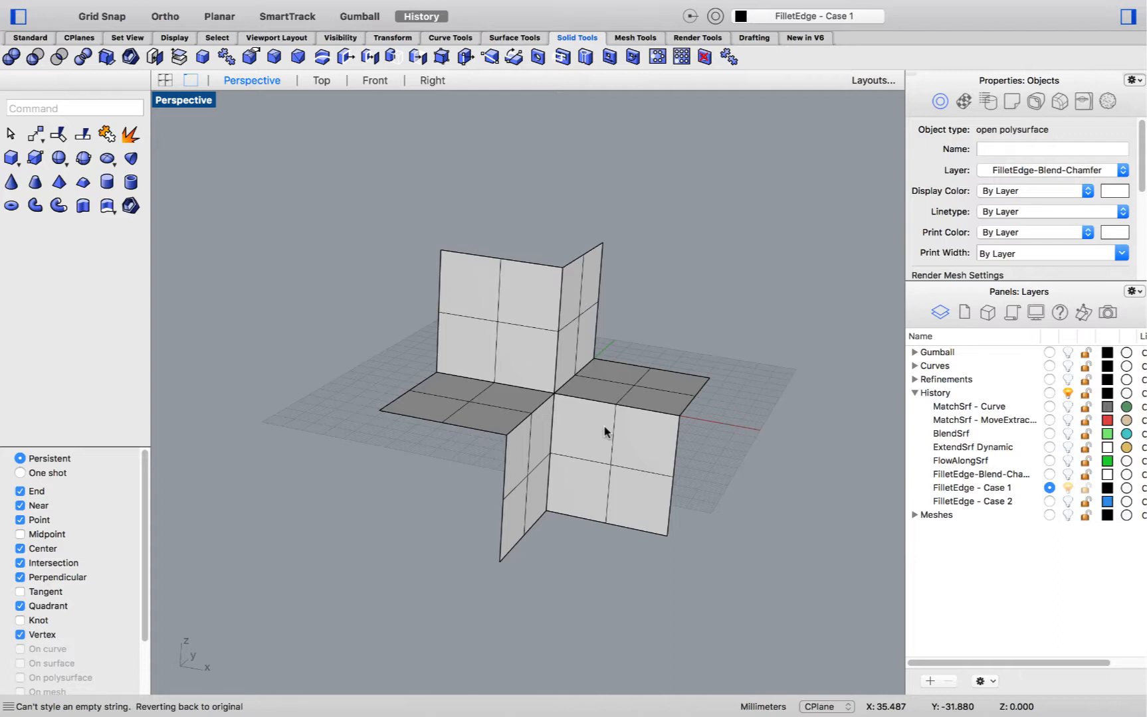
click(273, 56)
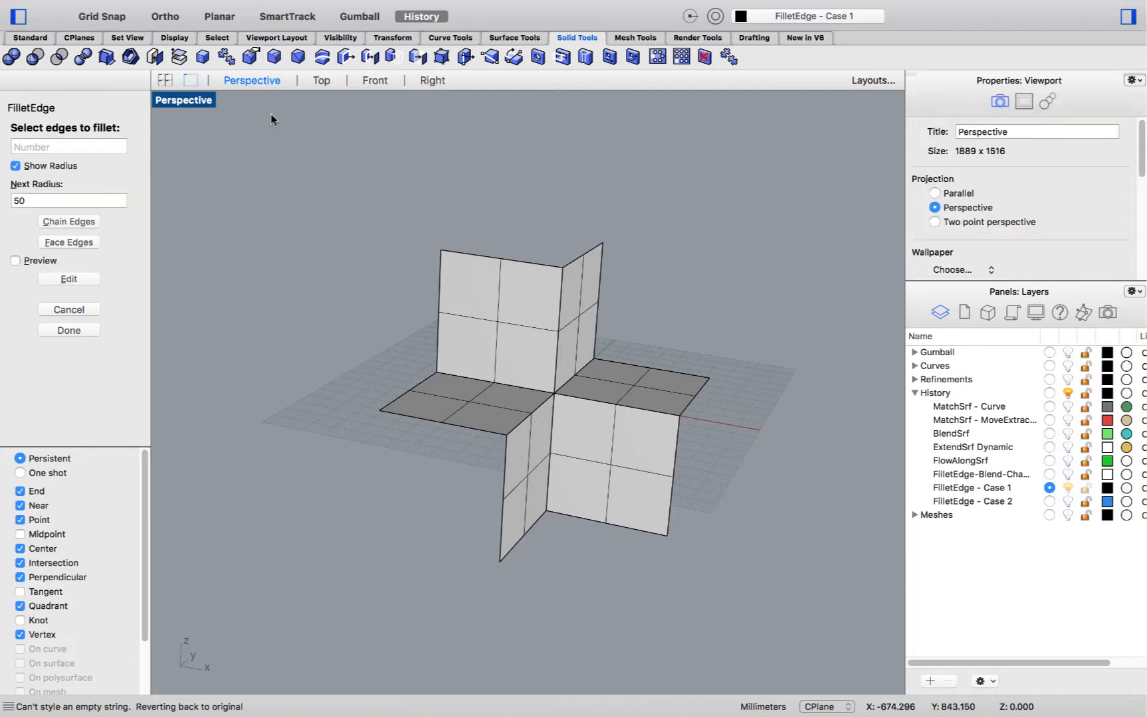
drag(273, 139, 759, 621)
key(Return)
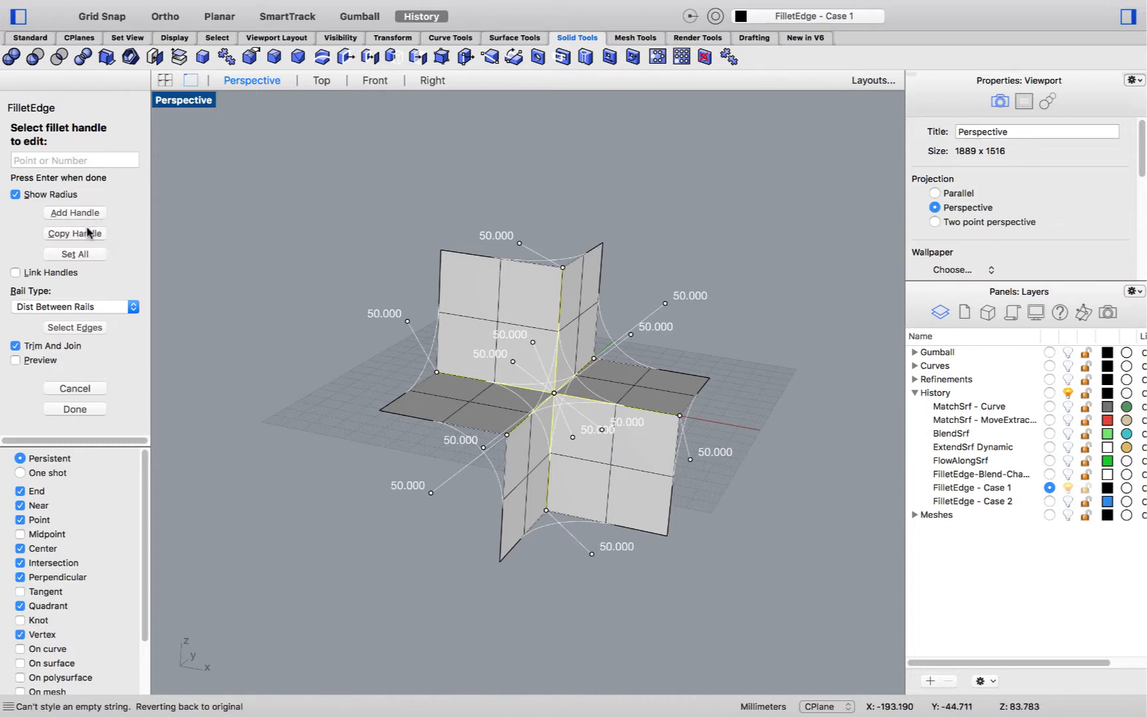
Set every fillet handle to radius 20, change the rail type to Rolling Ball and apply the fillets.
click(75, 255)
text(20)
key(Return)
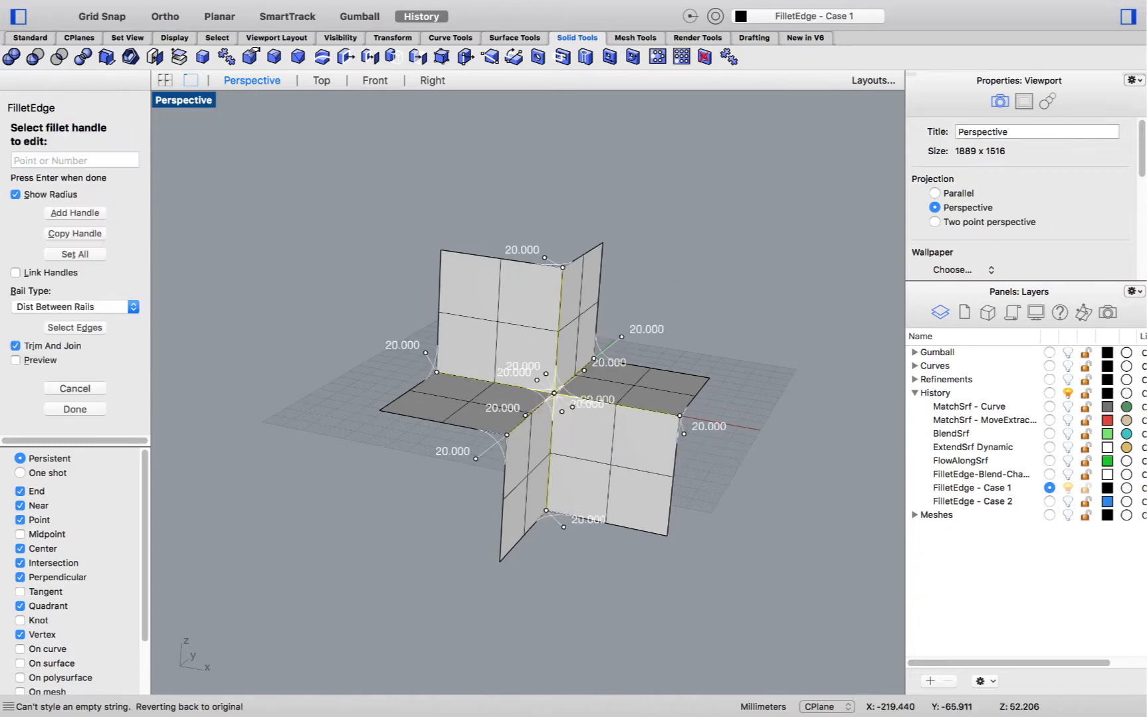
click(93, 308)
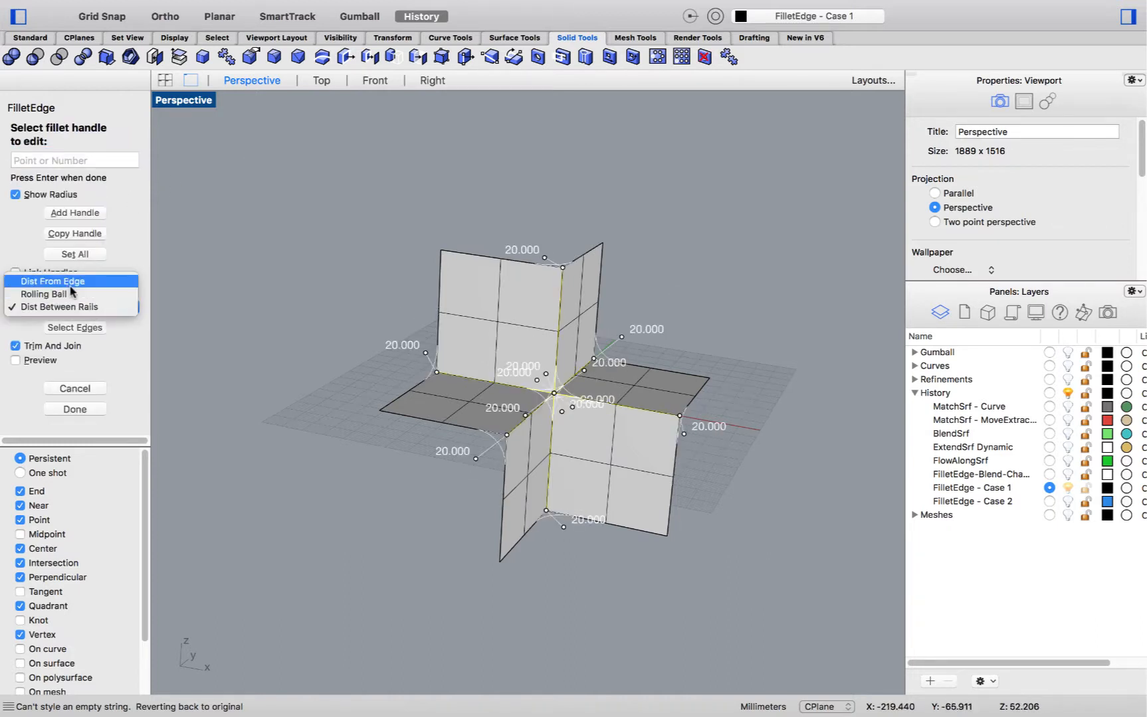
click(58, 293)
click(75, 409)
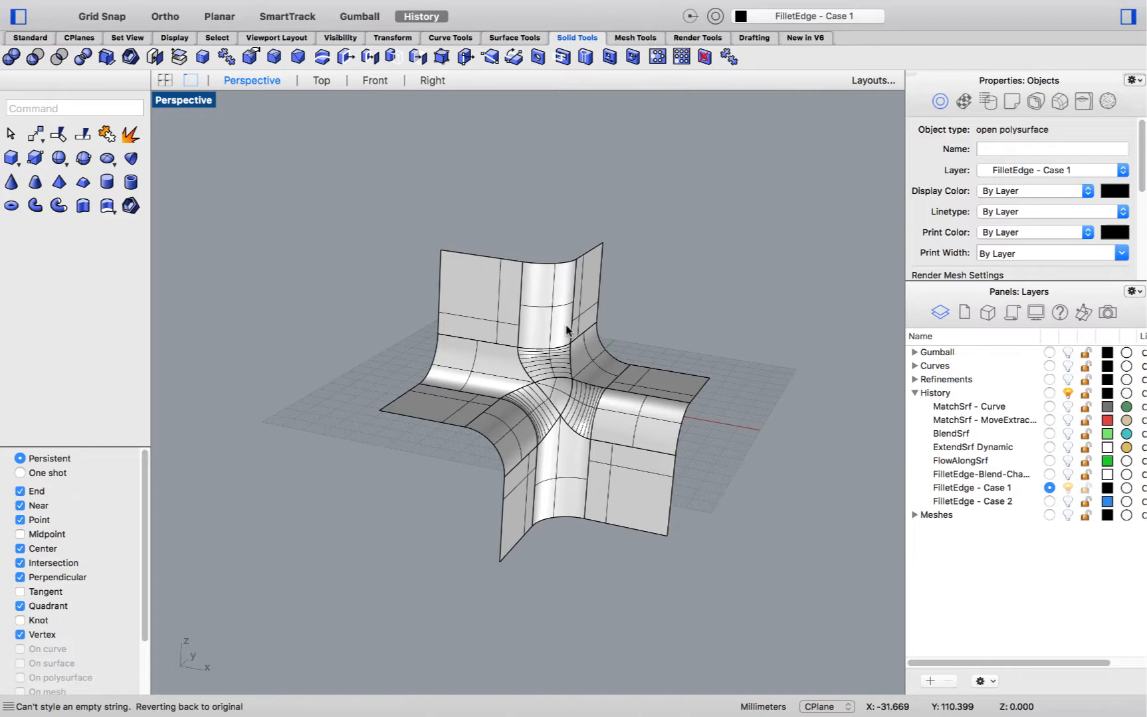
Make FilletEdge - Case 2 the current layer and hide FilletEdge - Case 1.
click(1050, 501)
click(1068, 488)
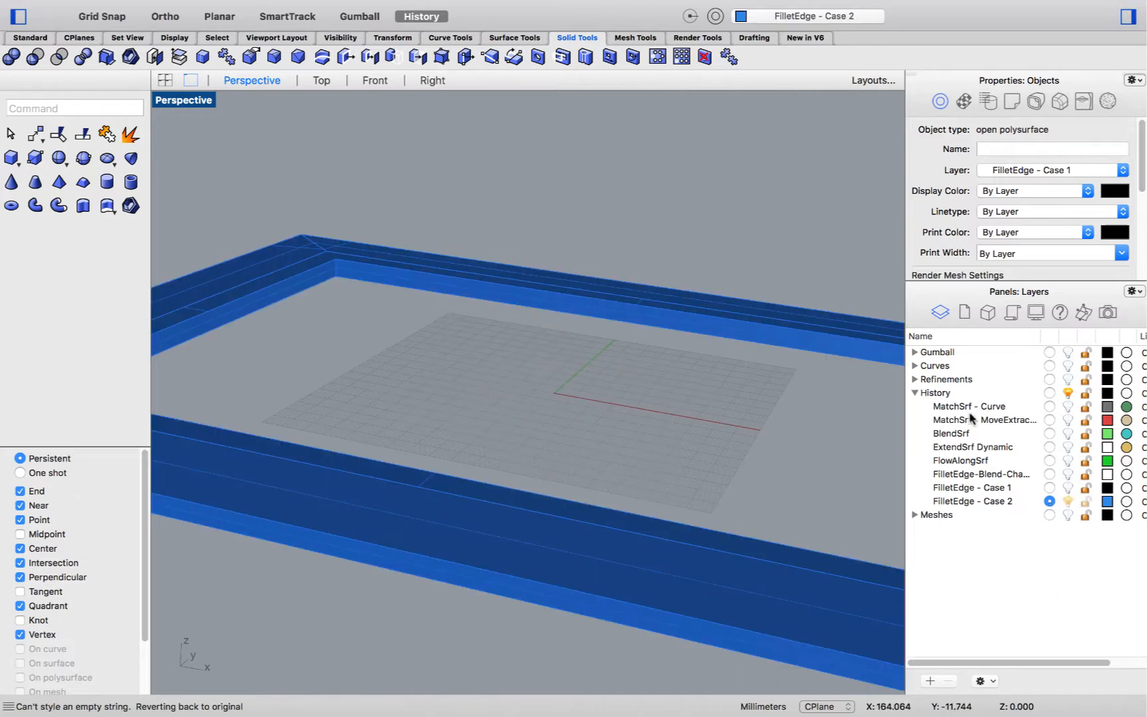
scroll(321, 191, down, 5)
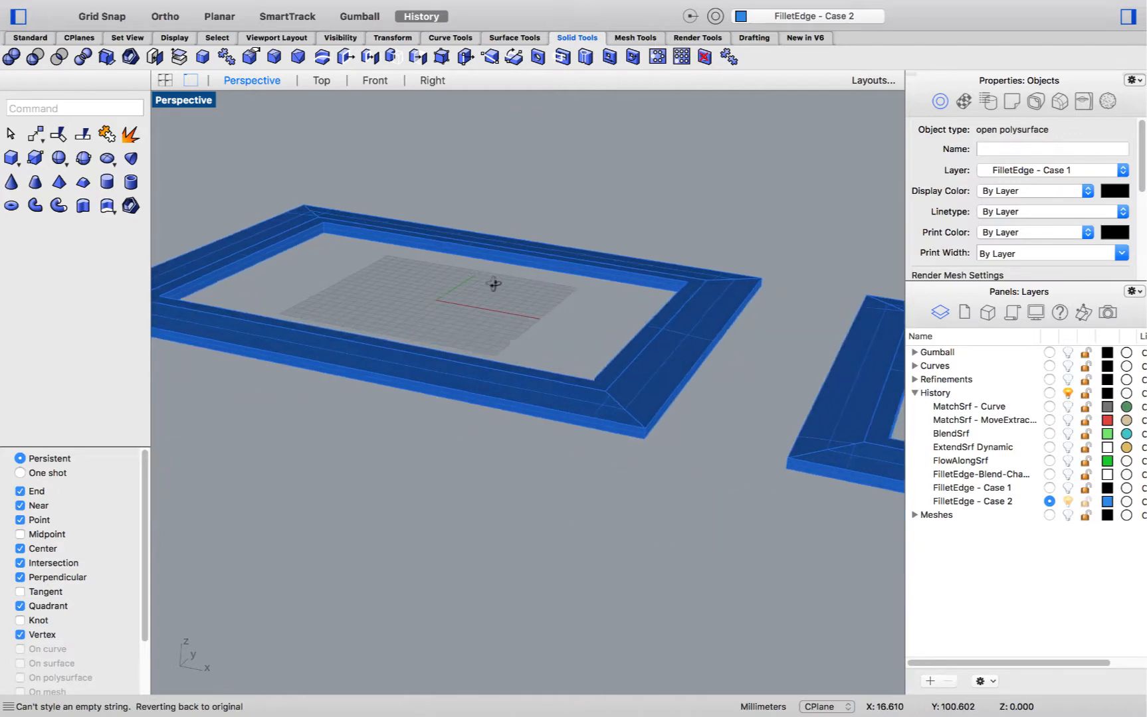
scroll(624, 465, up, 3)
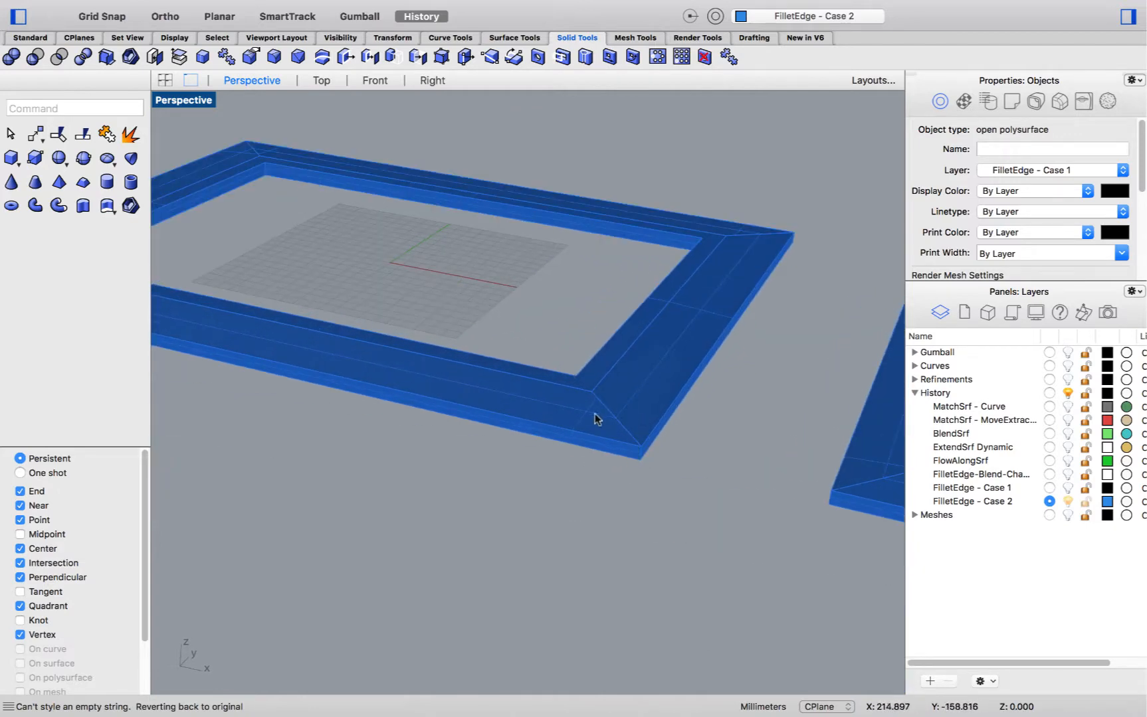
right_drag(594, 414, 473, 379)
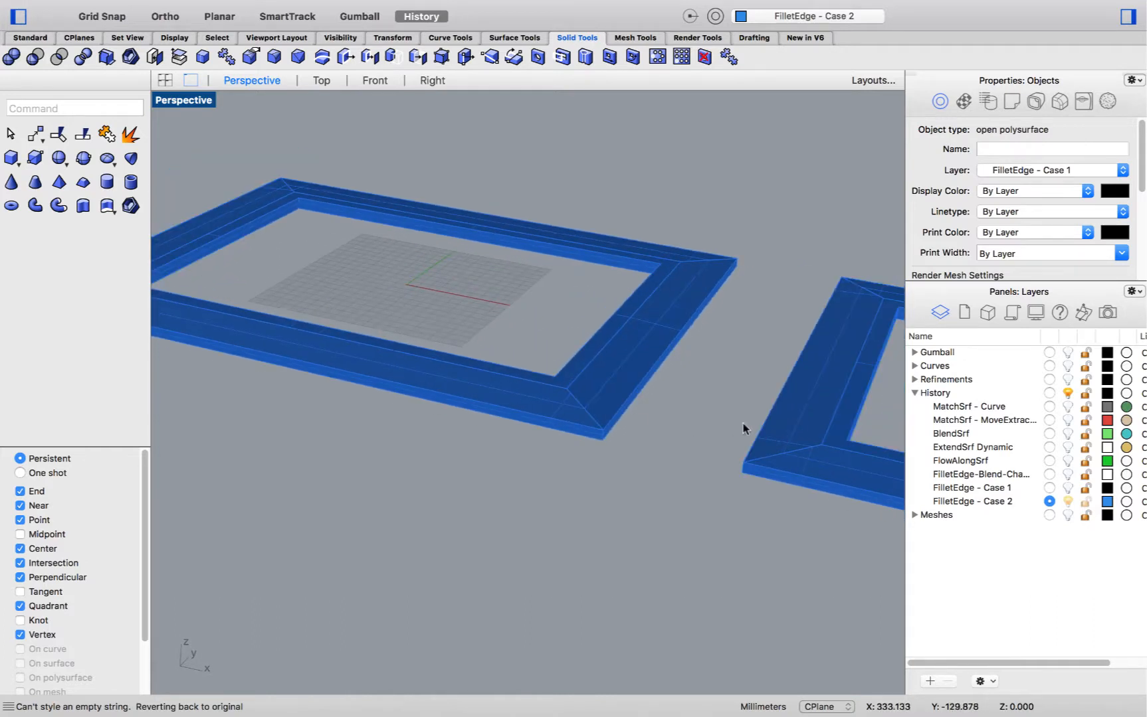
scroll(751, 419, up, 5)
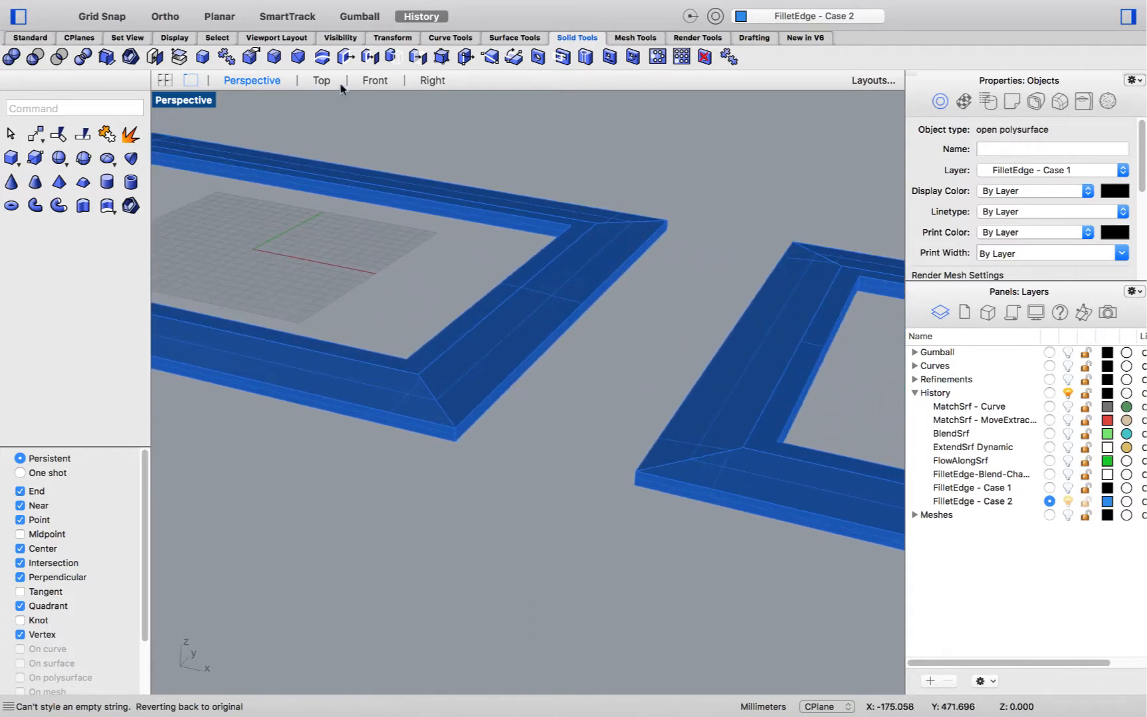
Fillet the near mitred corner edge of the frame around the grid and the two inner profile edges meeting it, with radius 20.
click(273, 59)
click(428, 387)
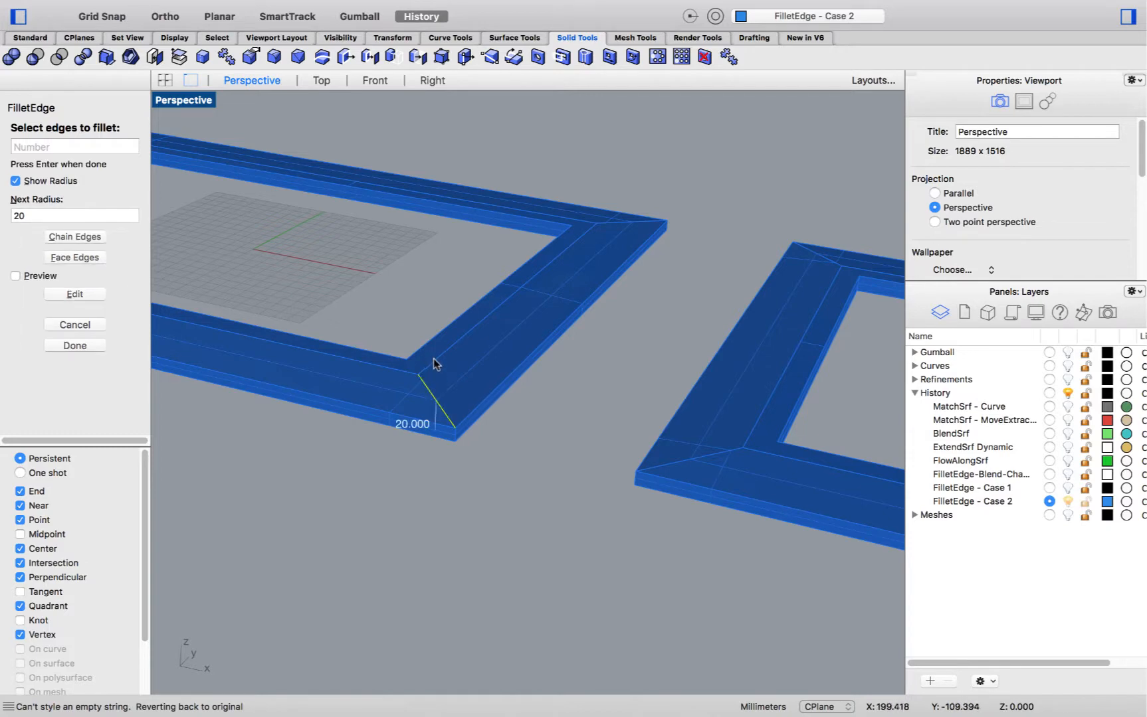
click(413, 372)
key(Return)
key(Return)
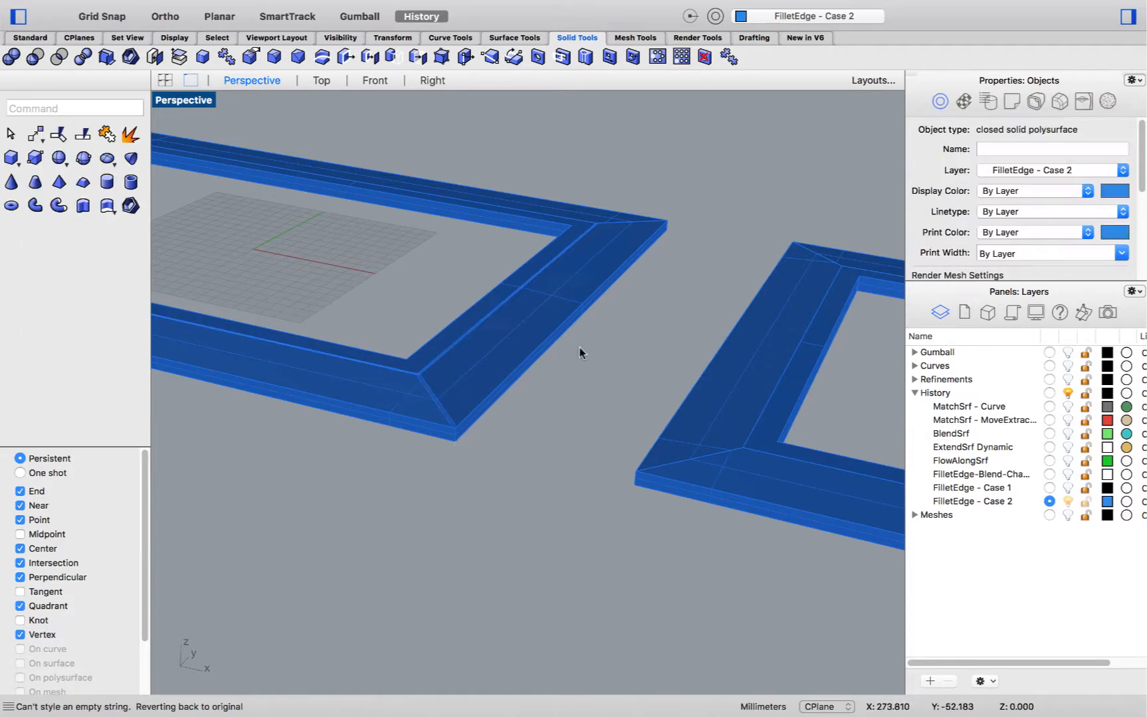
Check the filleted frame for naked edges with ShowEdges, and close the edge analysis.
scroll(451, 287, down, 2)
scroll(443, 351, up, 4)
click(447, 396)
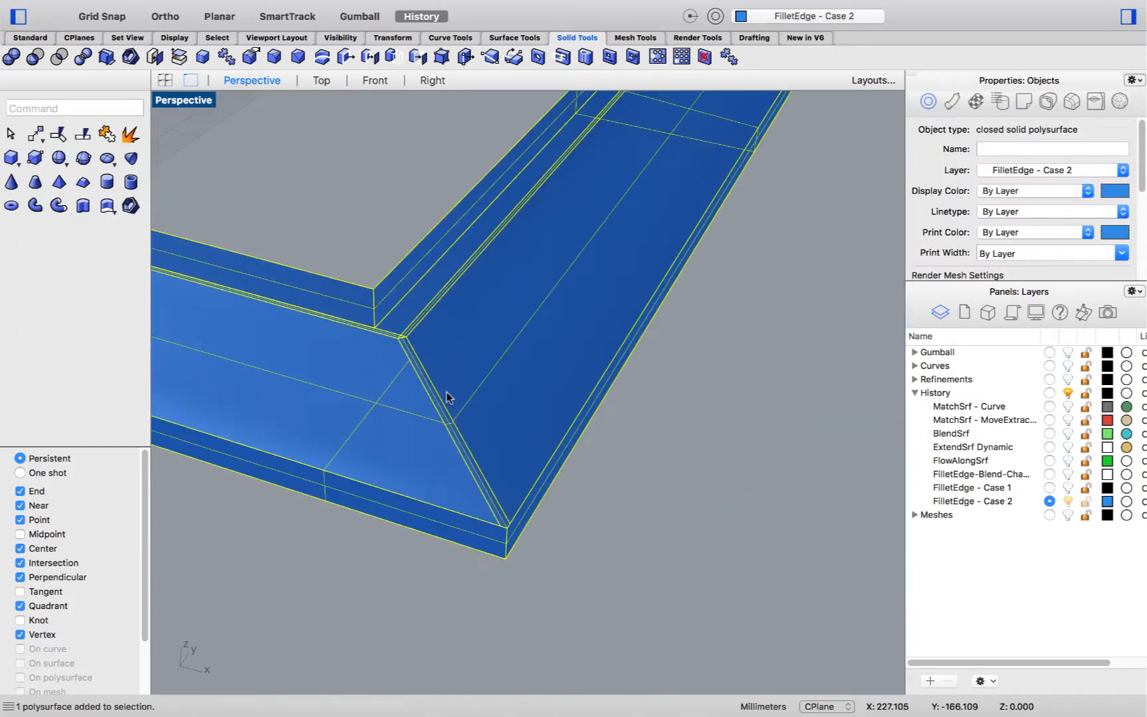
text(showed)
key(Return)
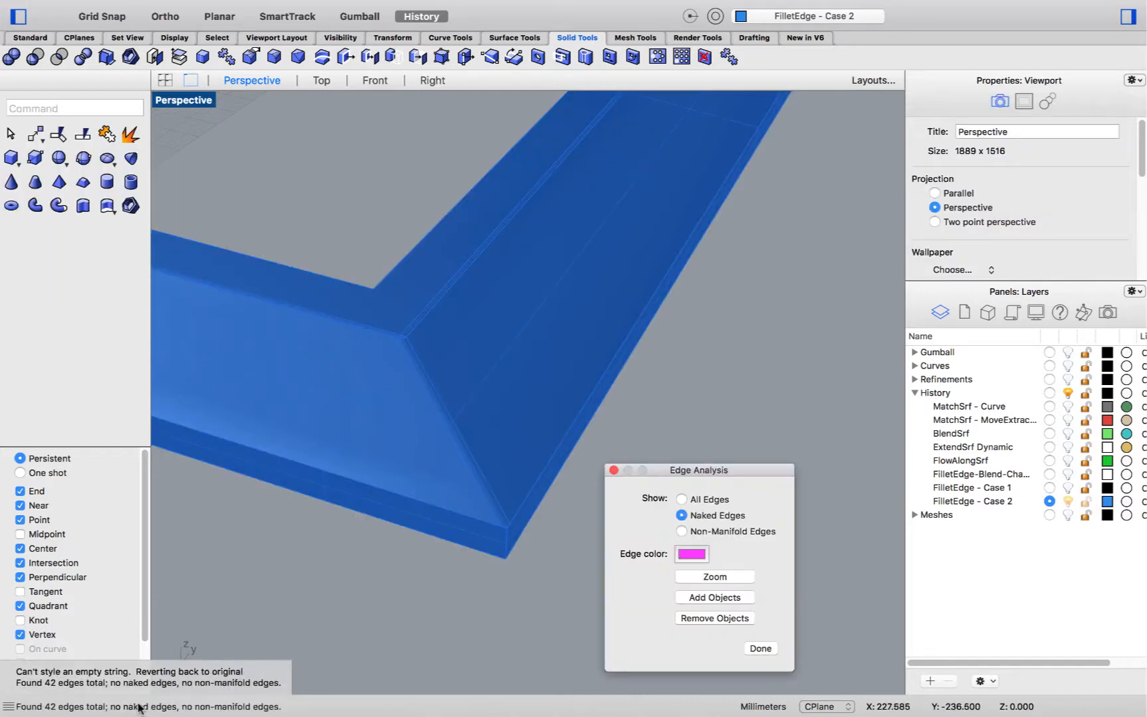
click(614, 470)
scroll(341, 452, down, 5)
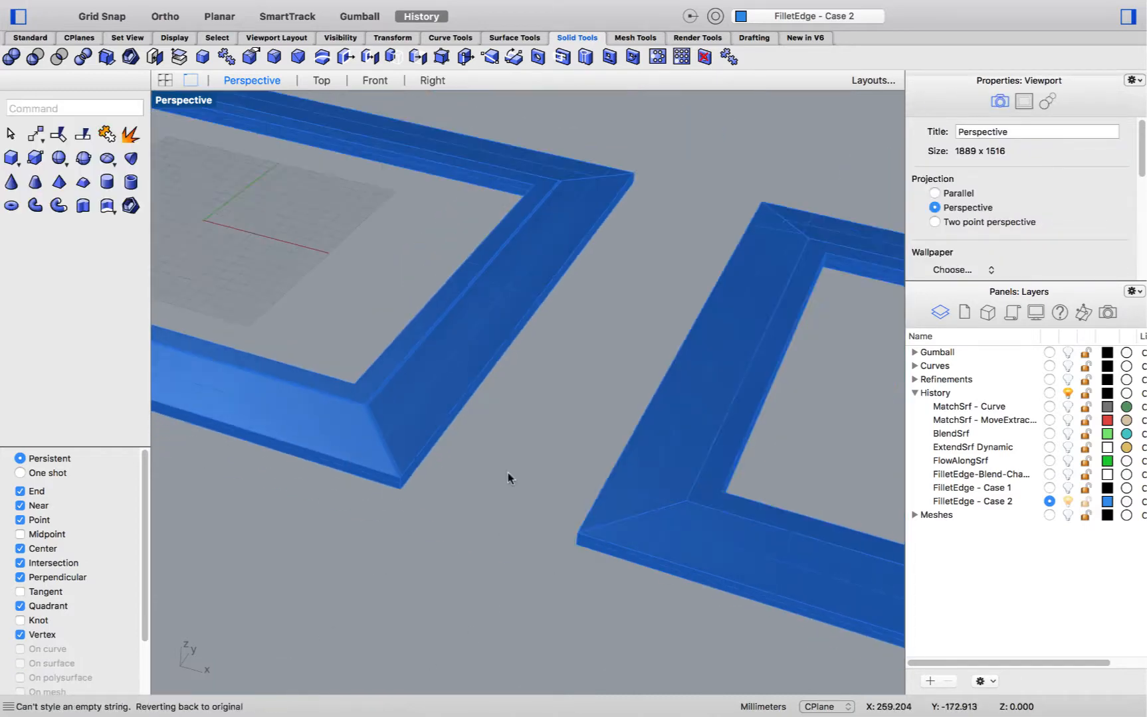